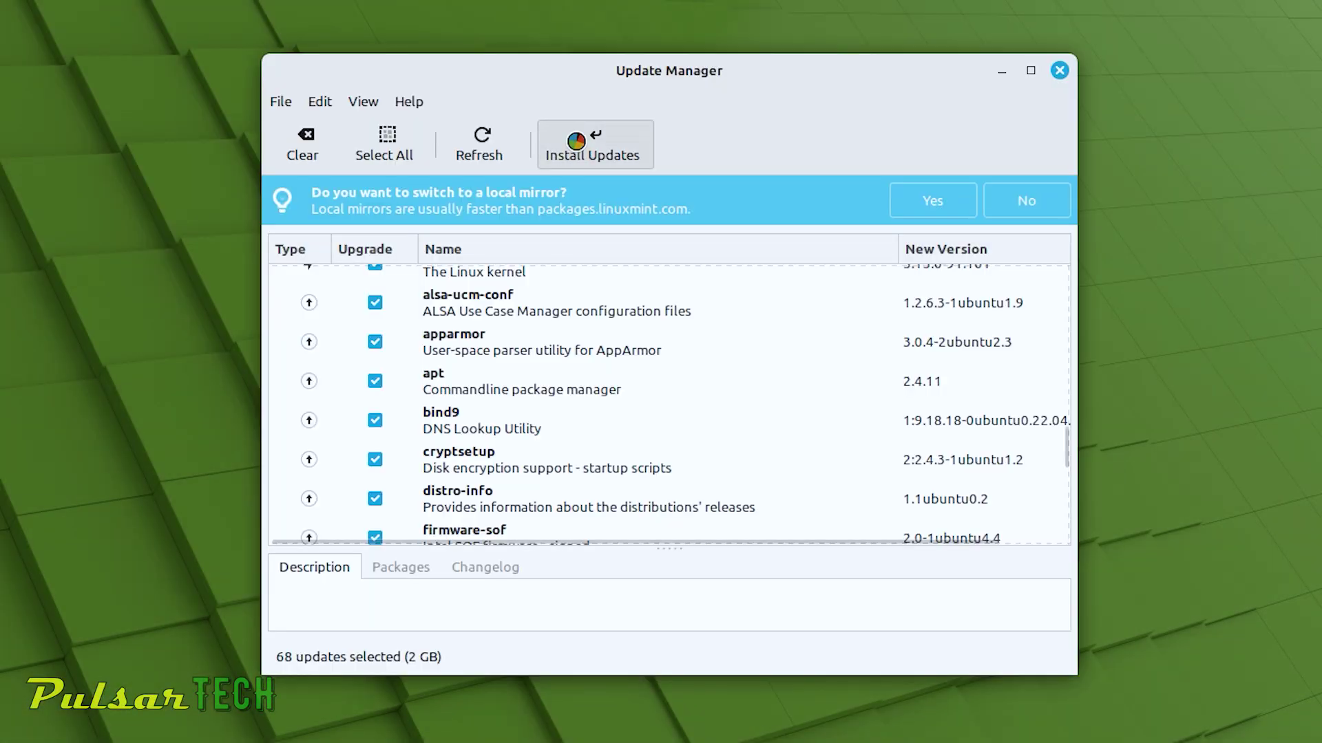
- Start installing all selected updates, authenticating with the account password
left_click(573, 138)
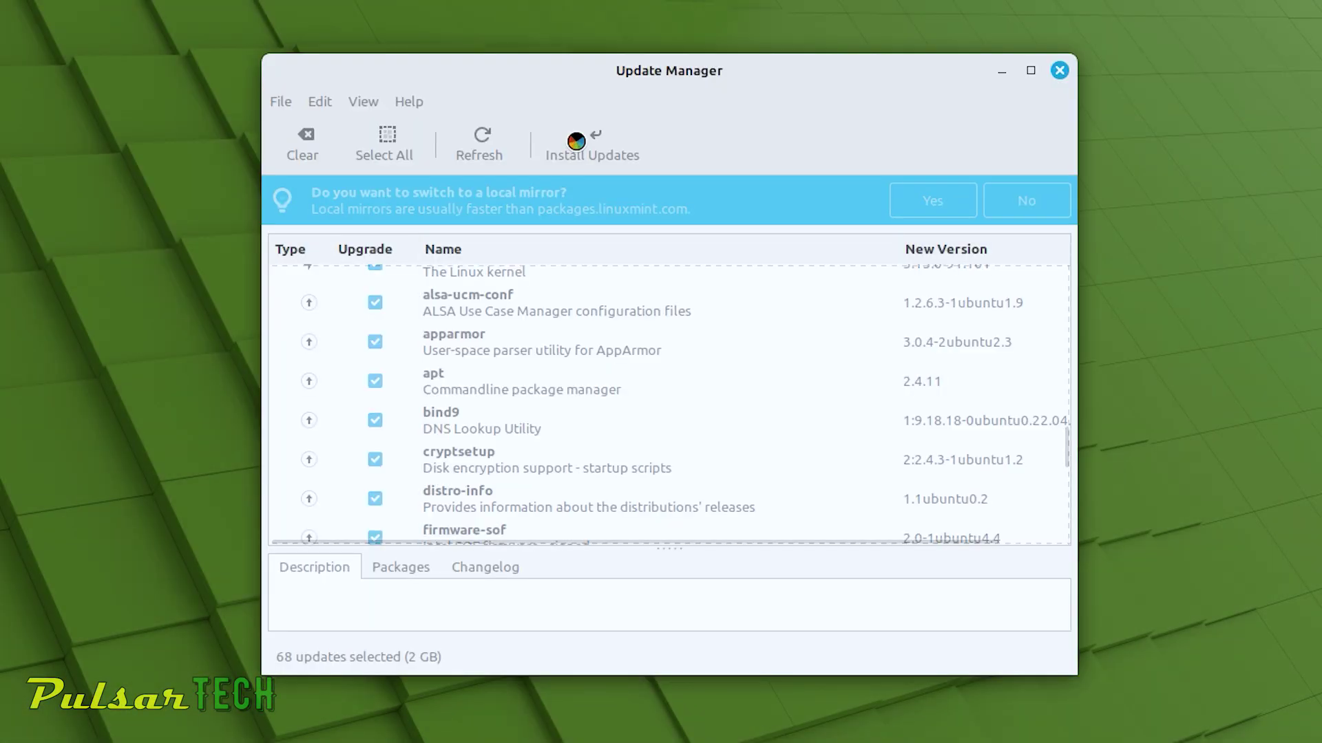
left_click(756, 600)
type("****")
key("Return")
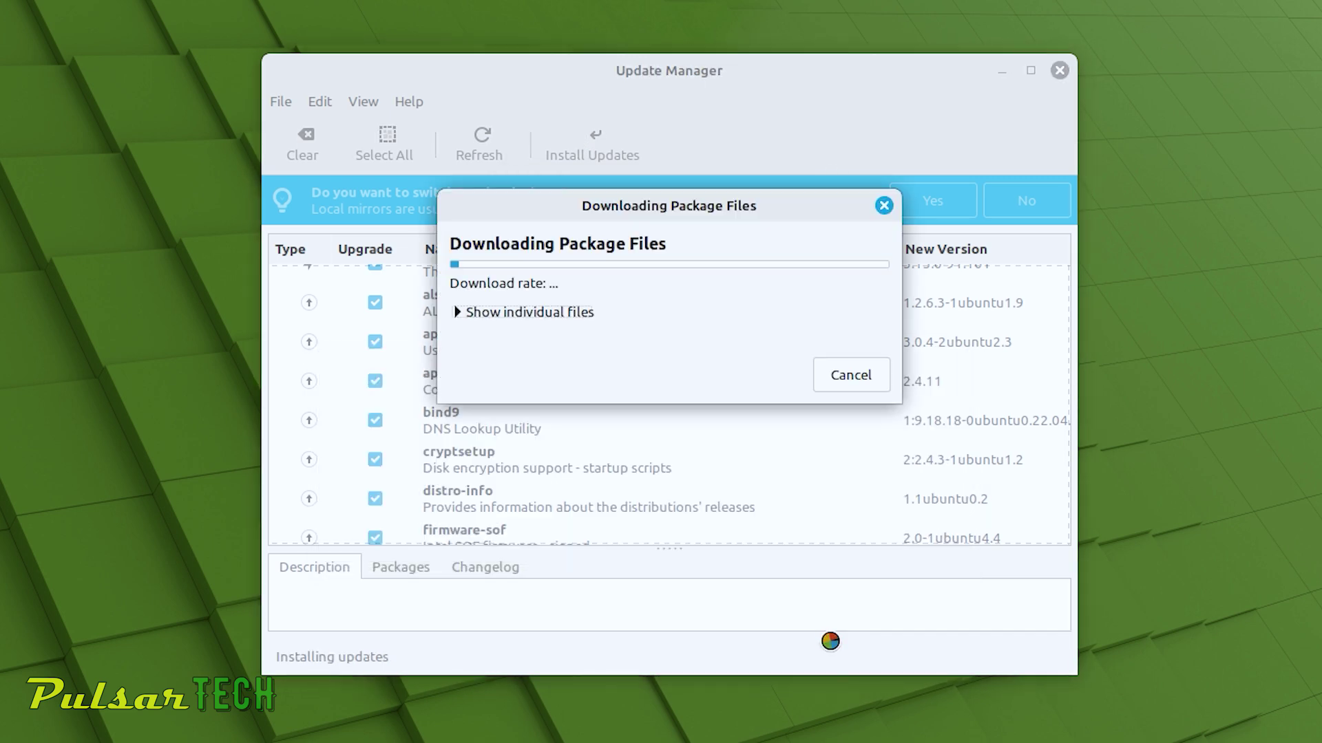
- Refresh the package lists in the terminal with "sudo apt update", entering the account password, and begin an apt list command
type("udo ap")
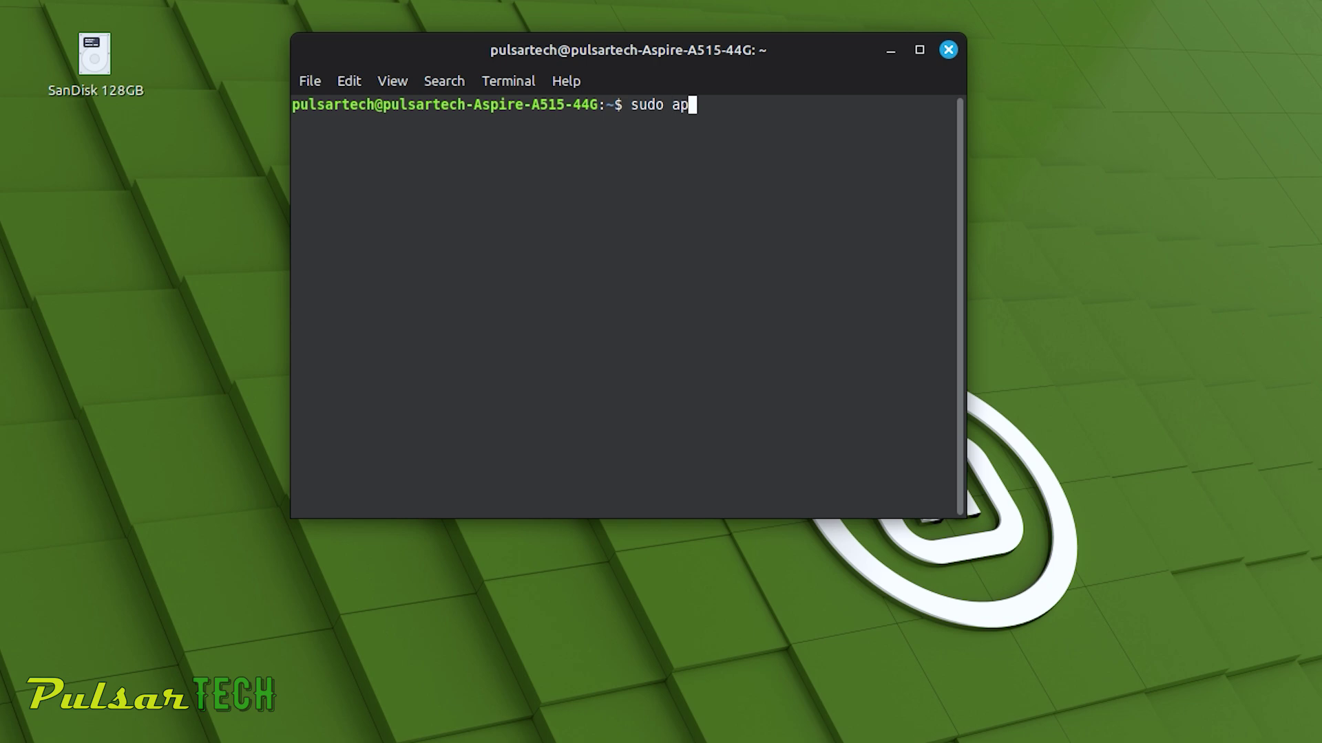
type("t update")
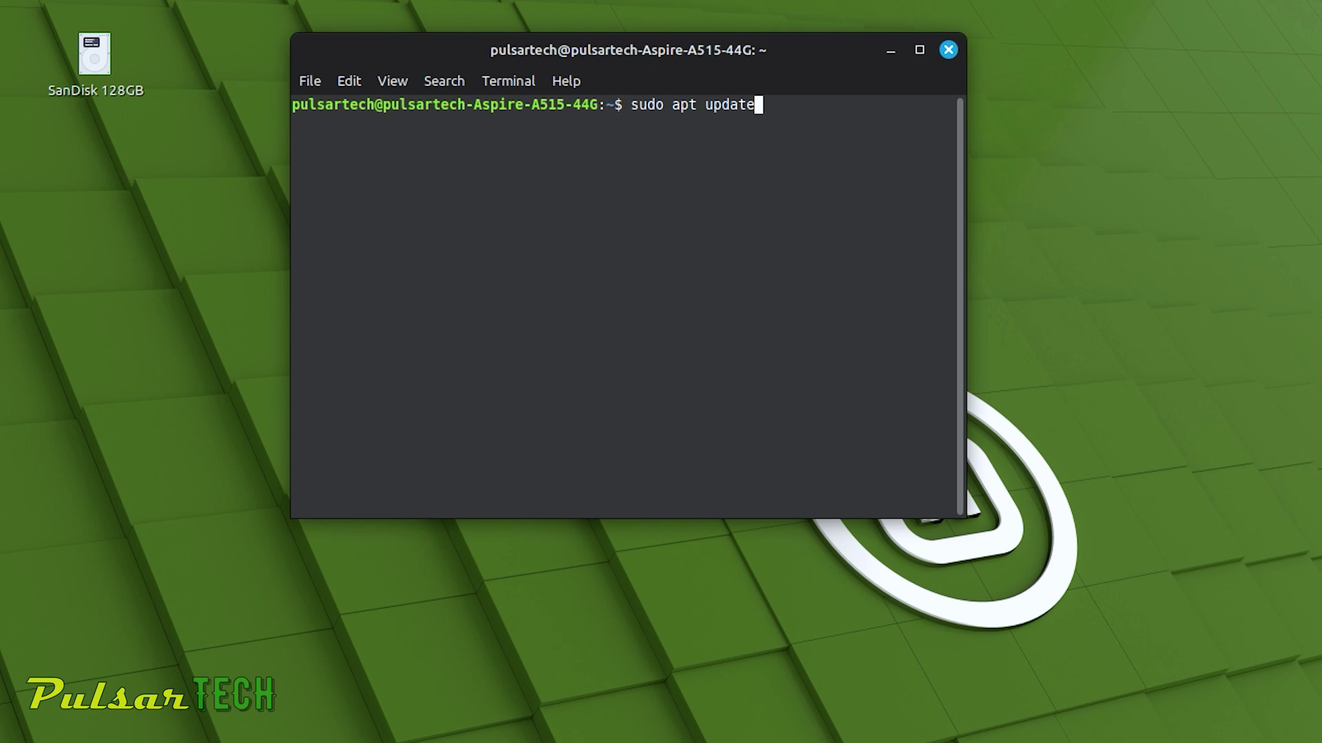
key("Return")
type("******")
key("Return")
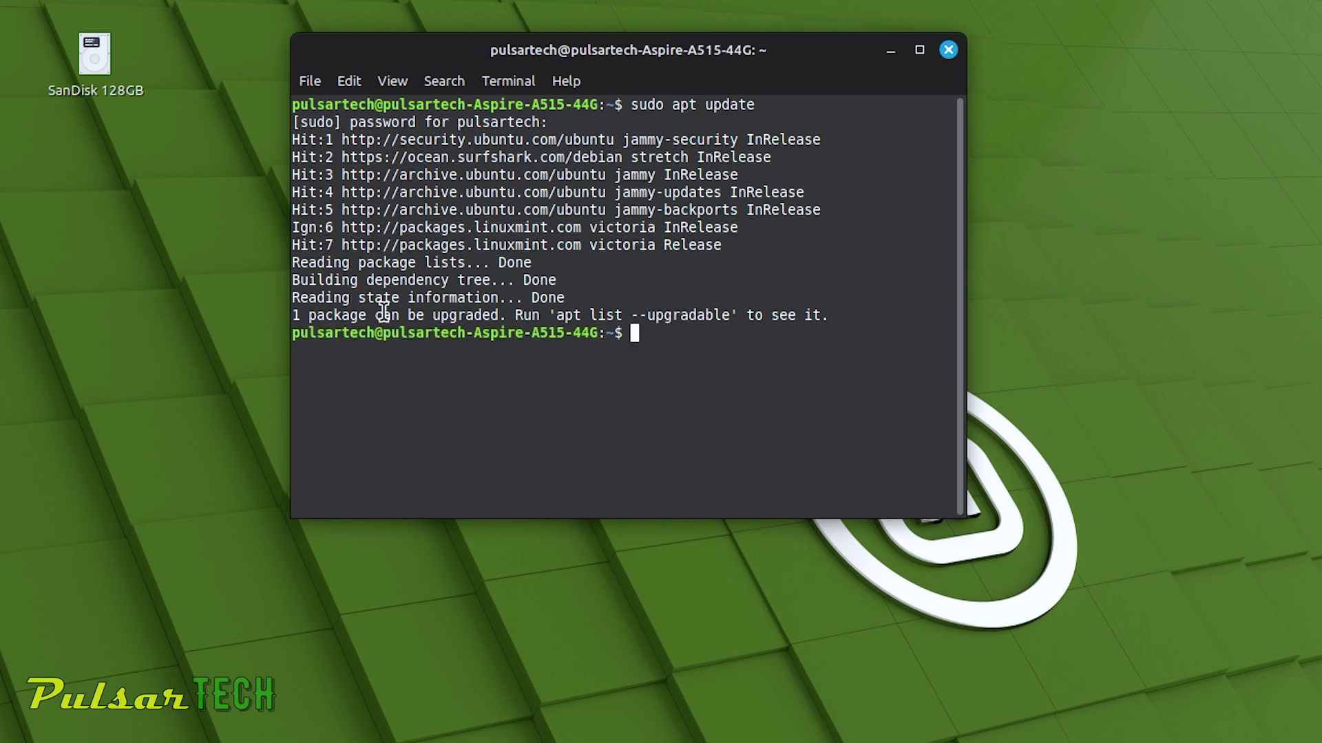
type("apt l")
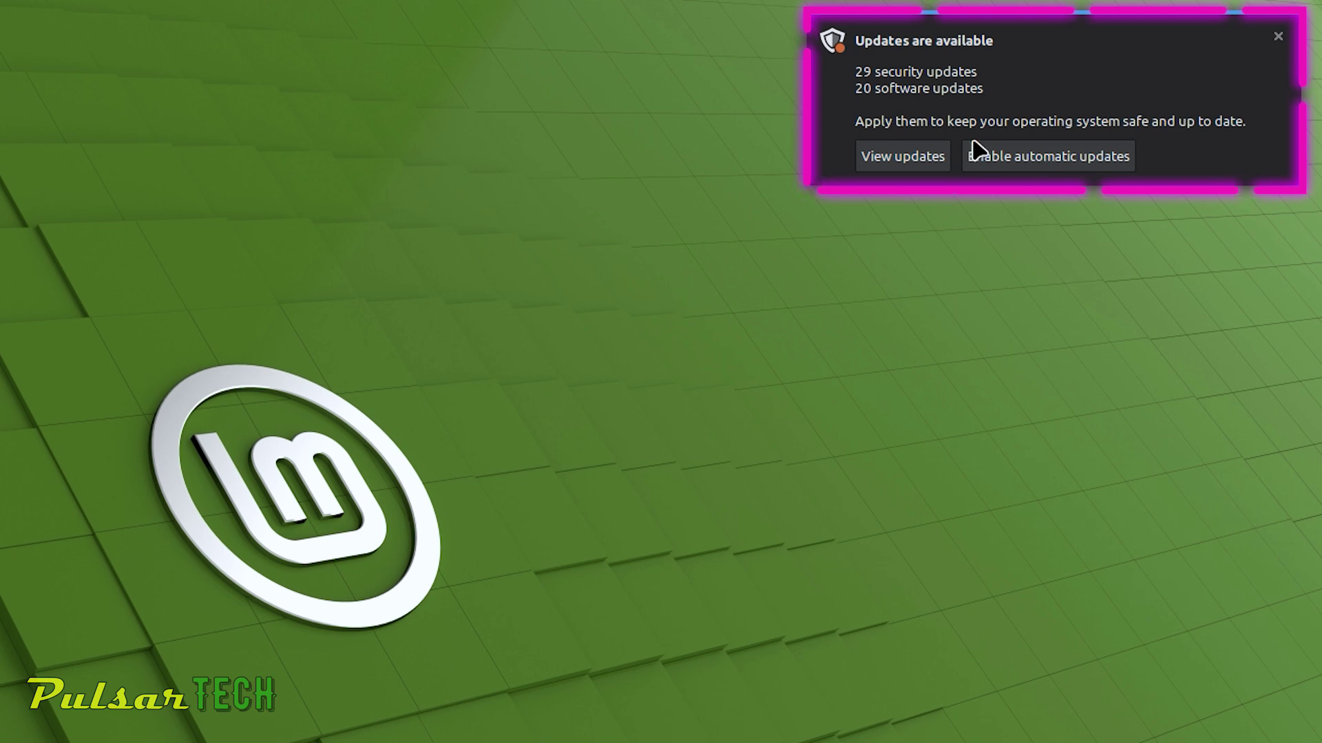
- View the available updates from the update notification and look through the package list down to the Linux kernel entry
left_click(888, 157)
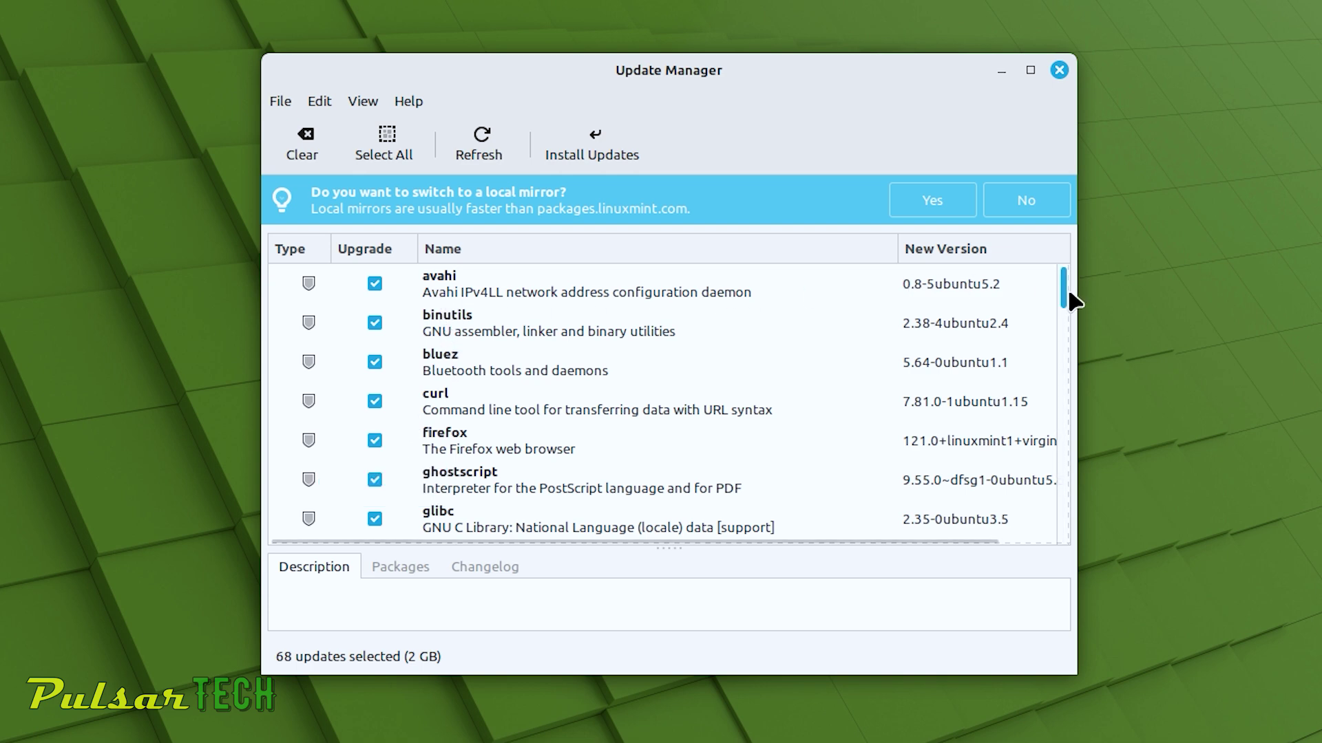
scroll(1069, 293, "down", 2)
left_click_drag(1087, 358, 1059, 255)
mouse_move(1068, 295)
left_mouse_down()
mouse_move(1072, 327)
mouse_move(1071, 315)
left_mouse_up()
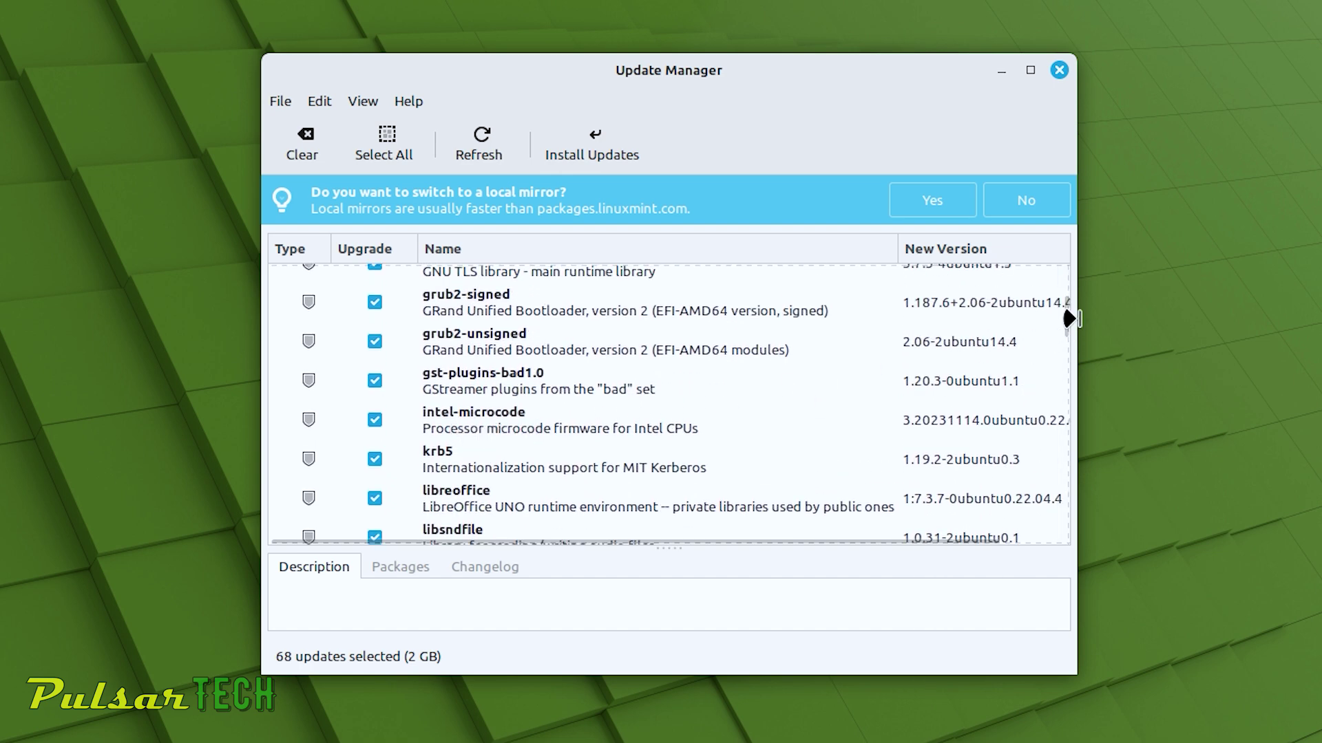
left_click_drag(1068, 331, 1071, 336)
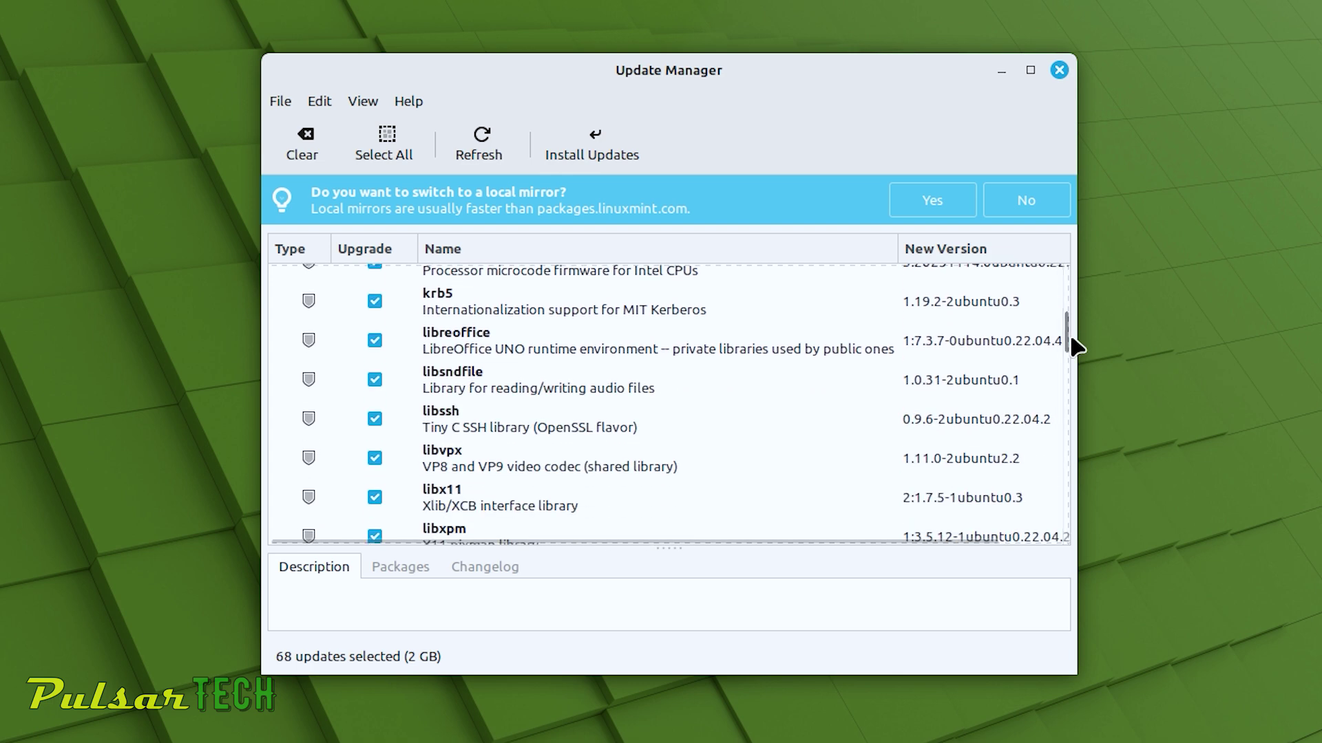
left_click_drag(1067, 332, 1081, 446)
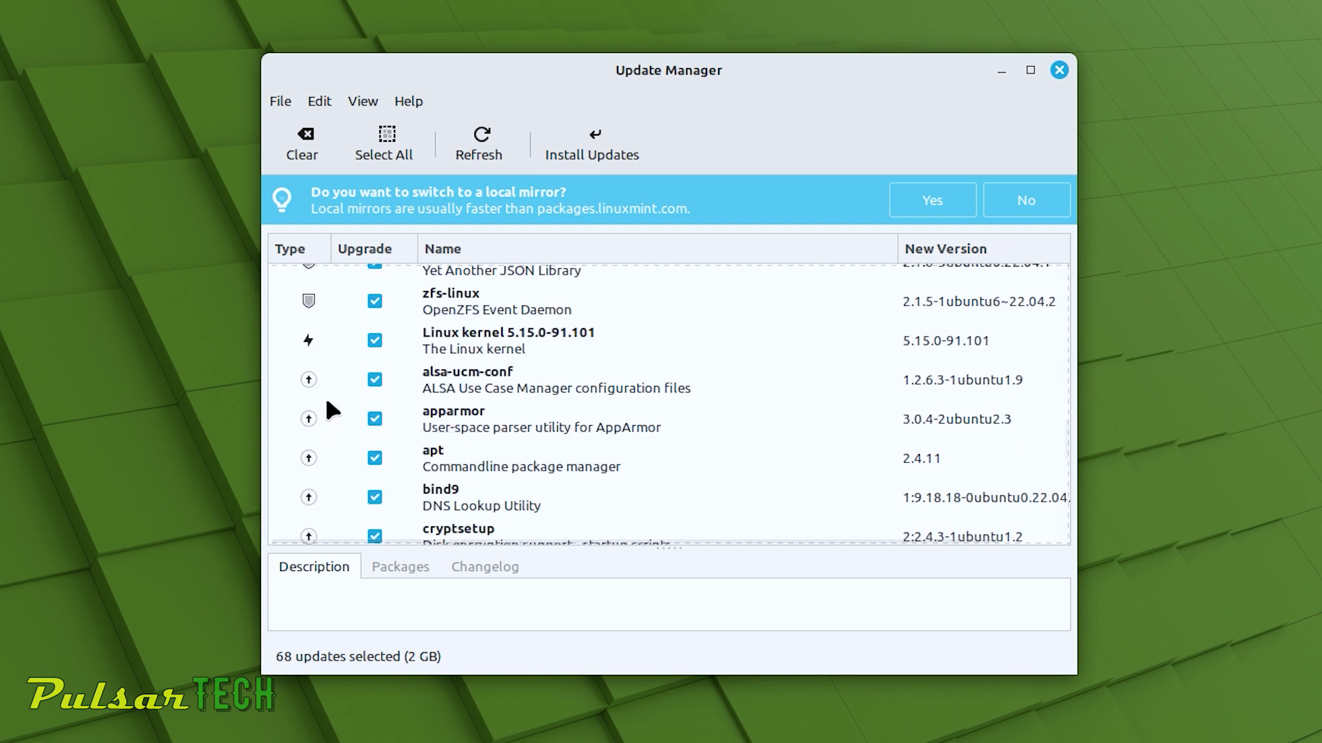
- Check the update types of the Linux kernel, alsa-ucm-conf, zfs-linux and Brave Browser entries, and return to the start of the list
mouse_move(315, 349)
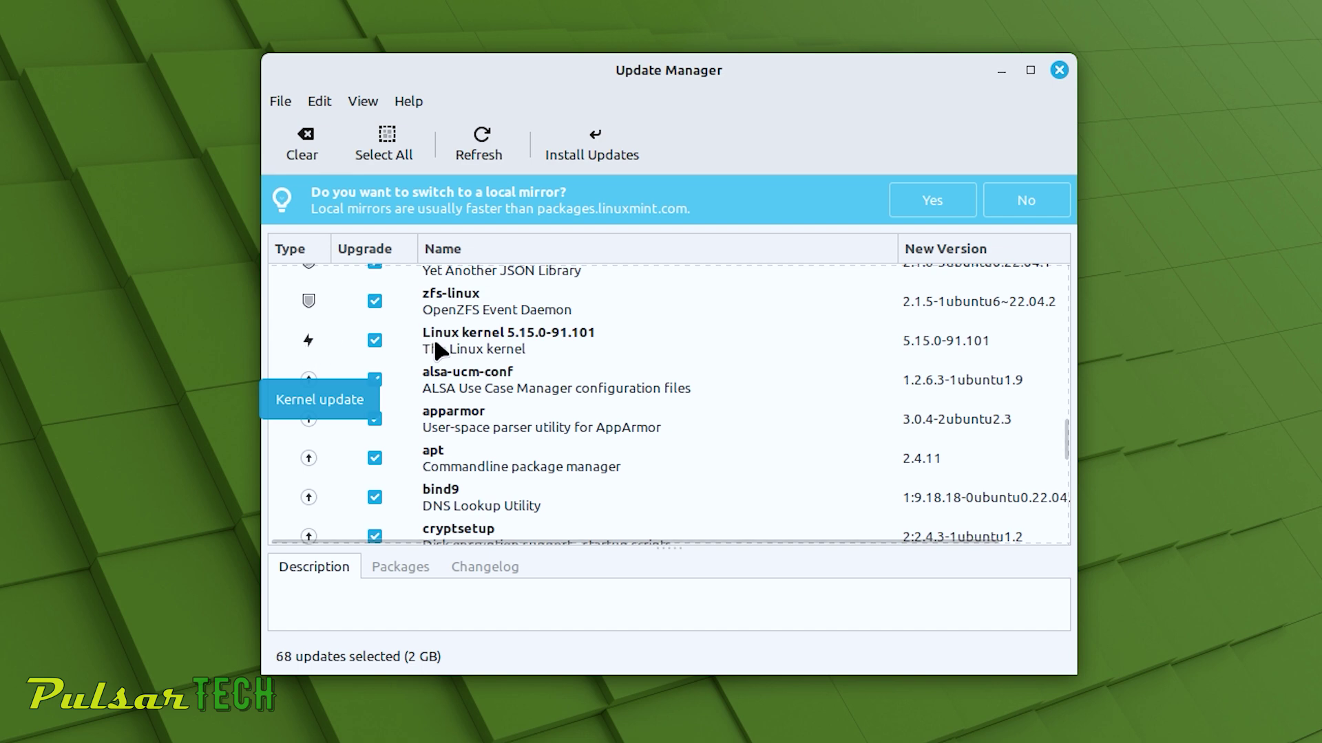
mouse_move(307, 382)
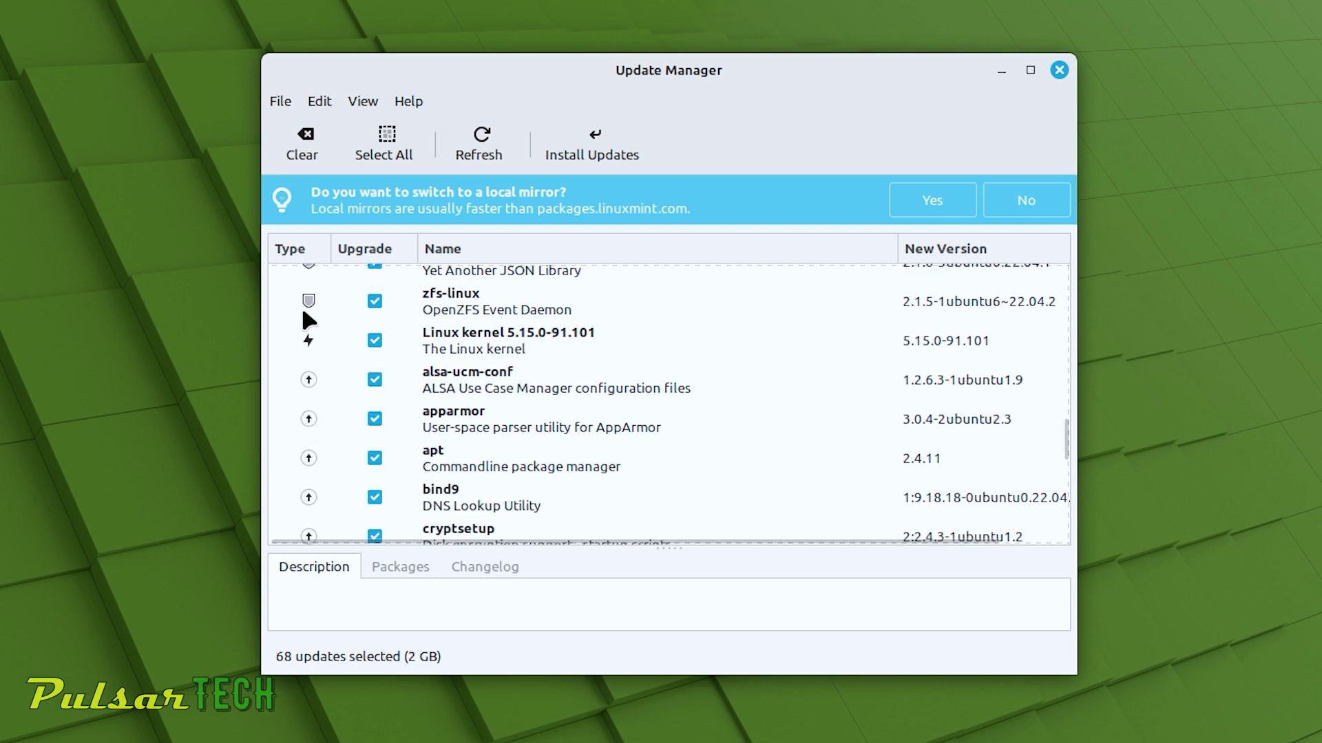
mouse_move(307, 304)
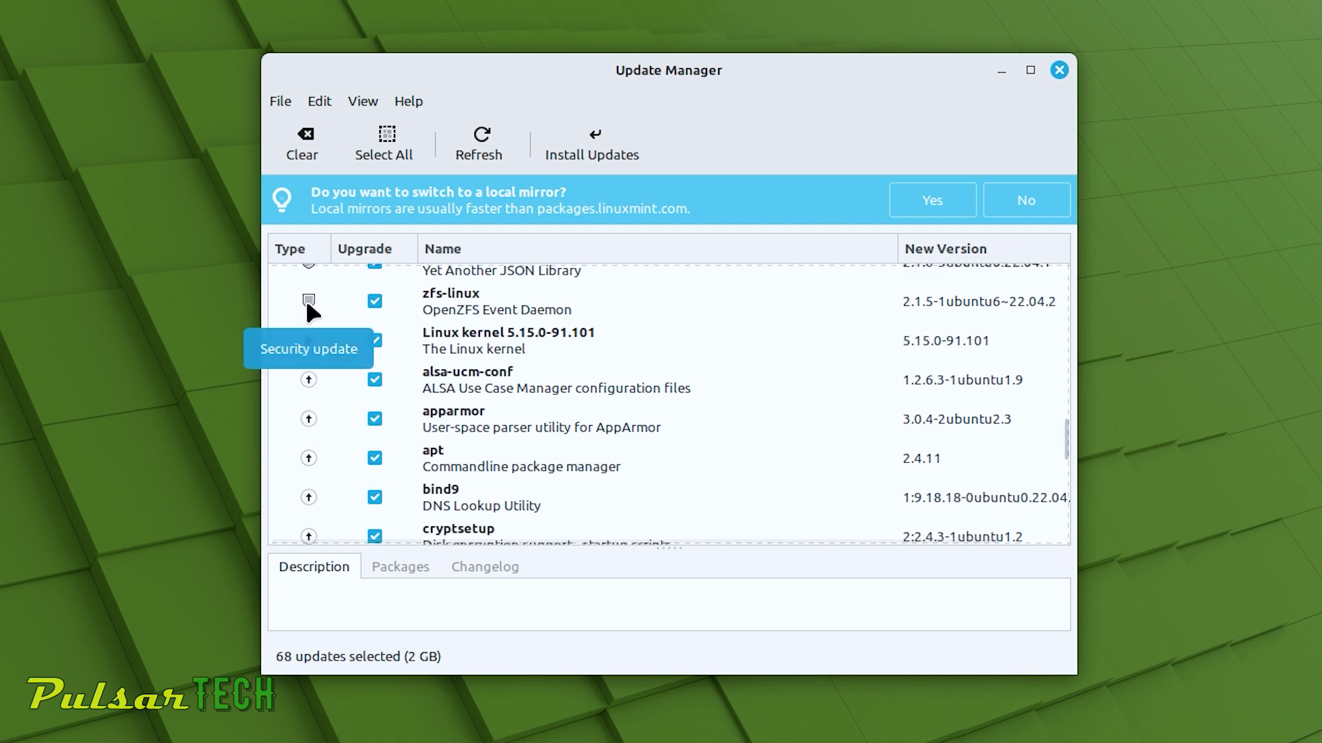
scroll(517, 329, "up", 1)
scroll(518, 329, "down", 5)
scroll(518, 329, "down", 10)
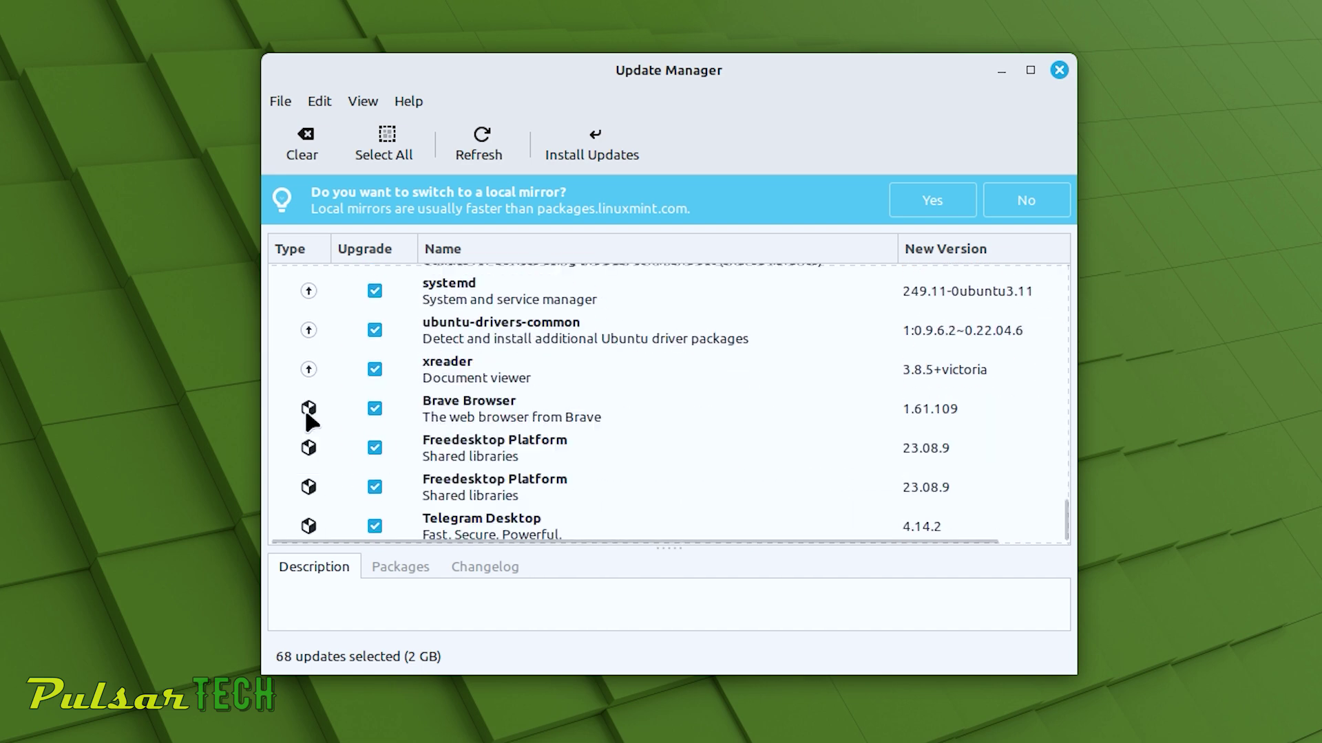
mouse_move(307, 411)
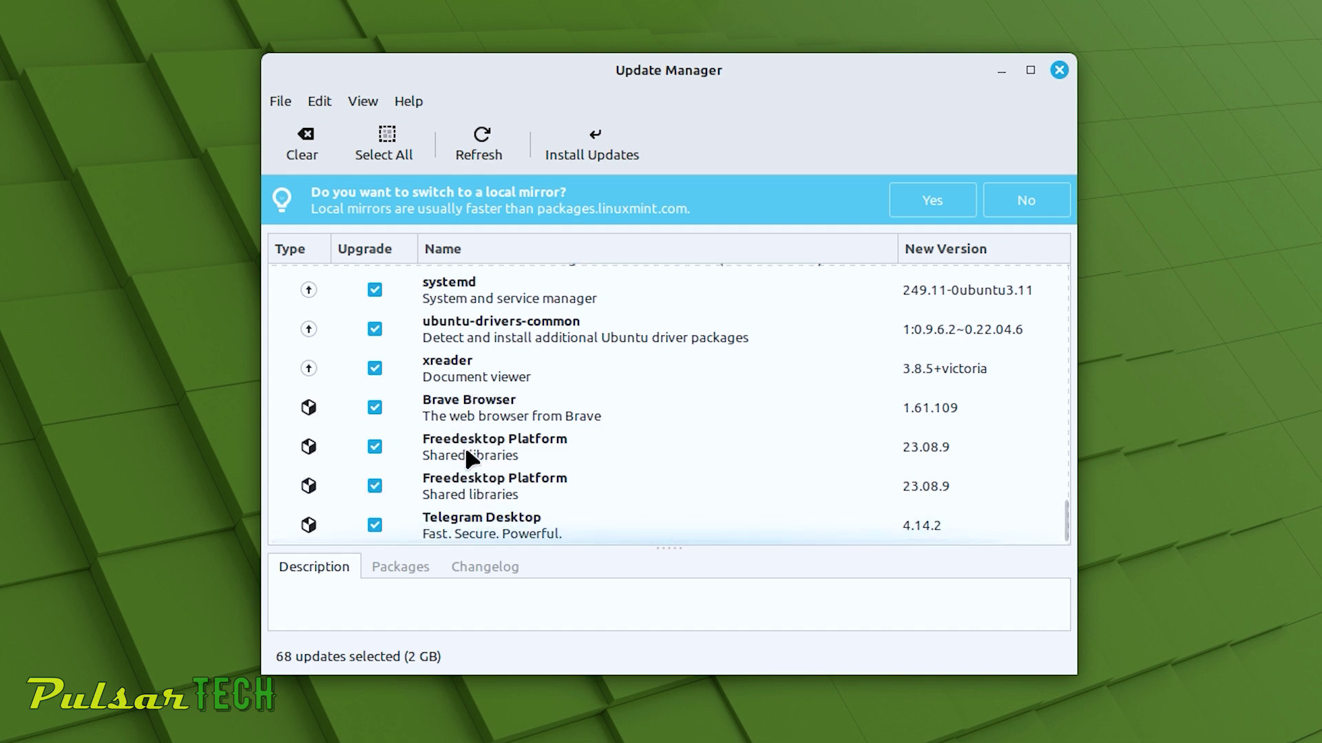
scroll(463, 448, "up", 15)
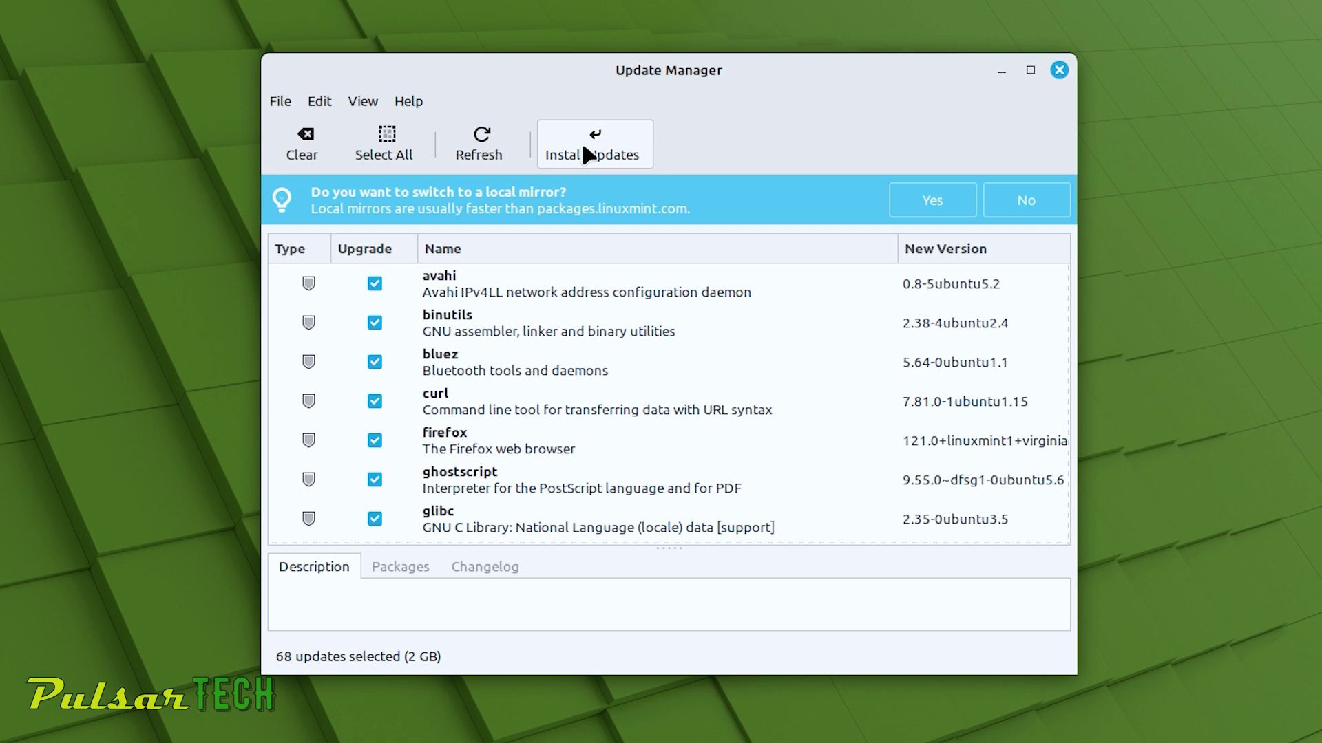
- Close the Update Manager and reopen it from its system tray shield
left_click(1058, 69)
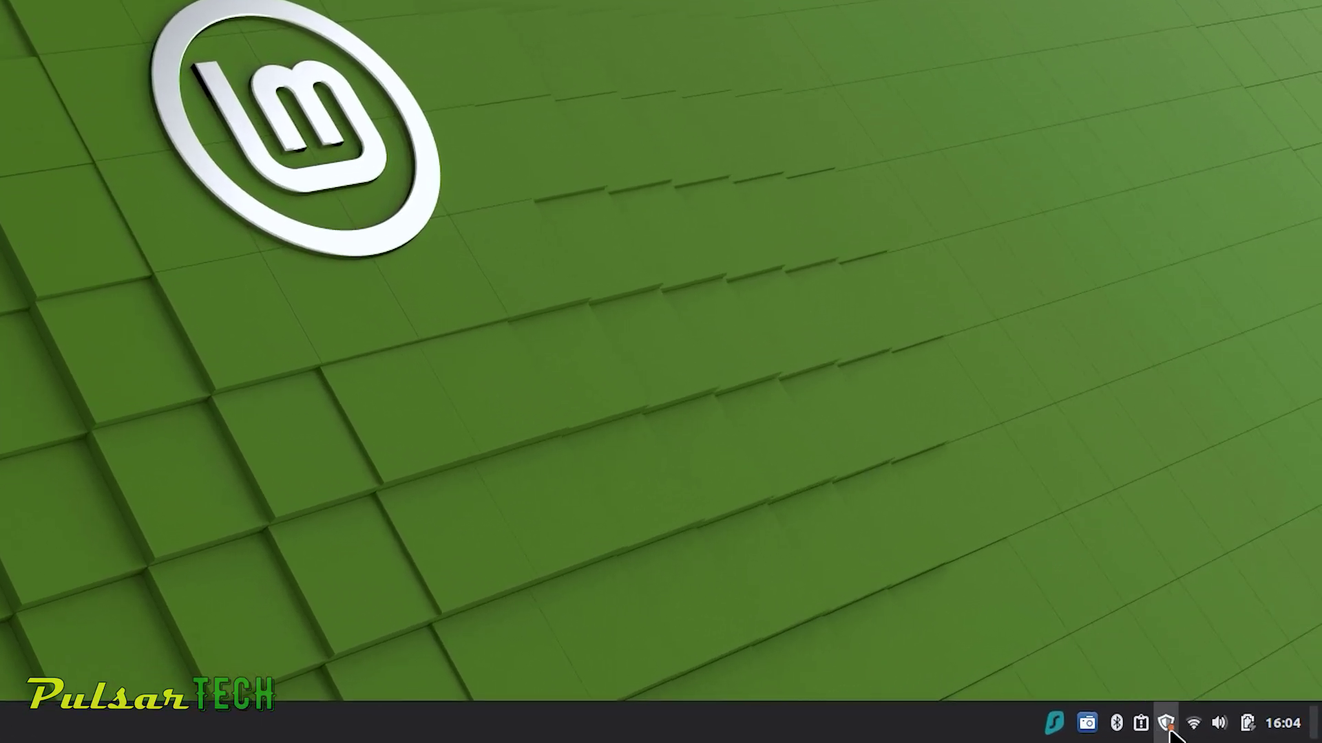
mouse_move(1169, 735)
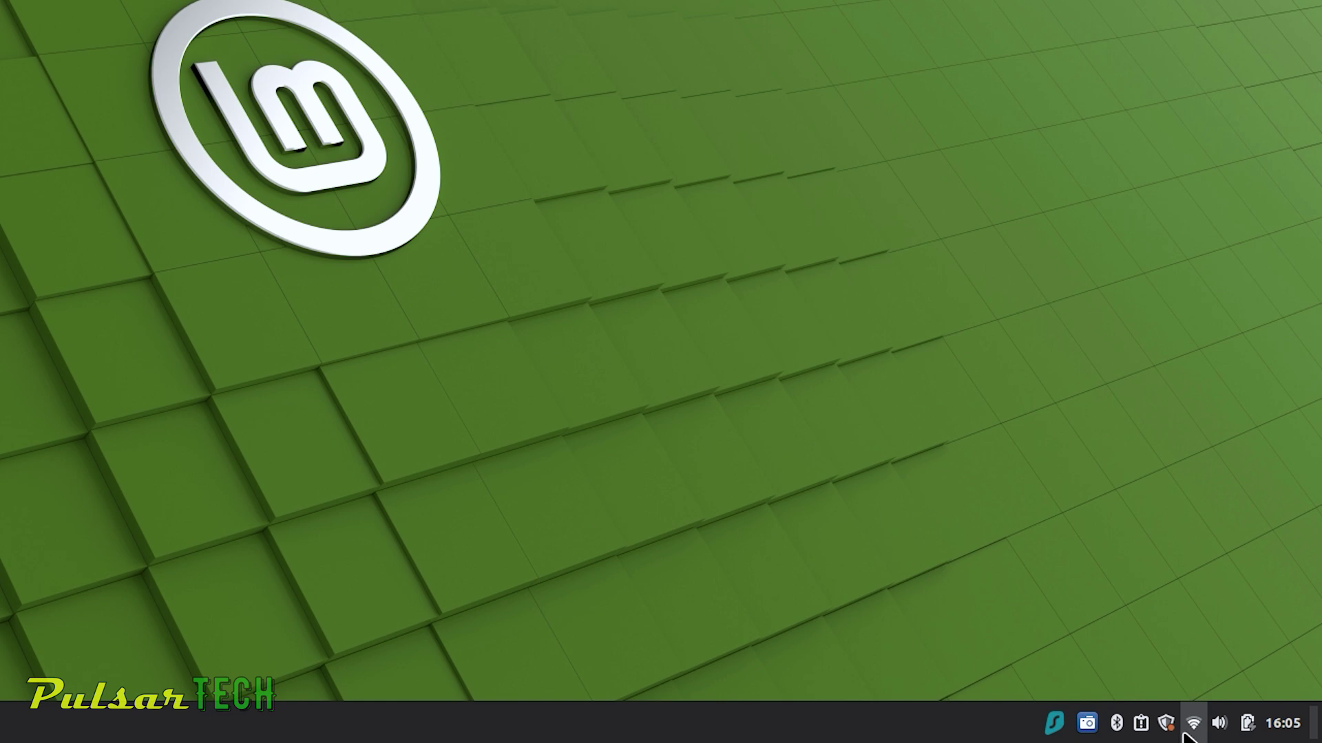
left_click(1166, 722)
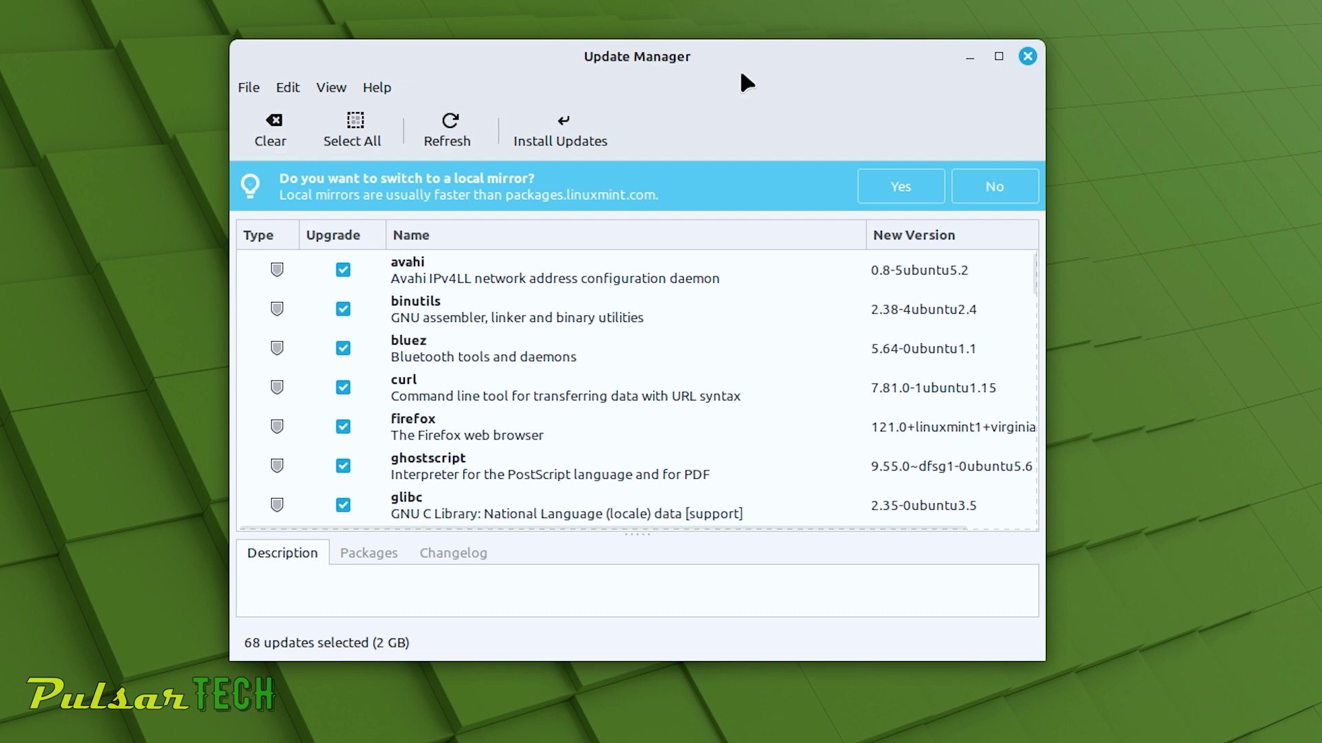
- Close the Update Manager and launch it again by searching the installed applications for "update"
left_click(1027, 56)
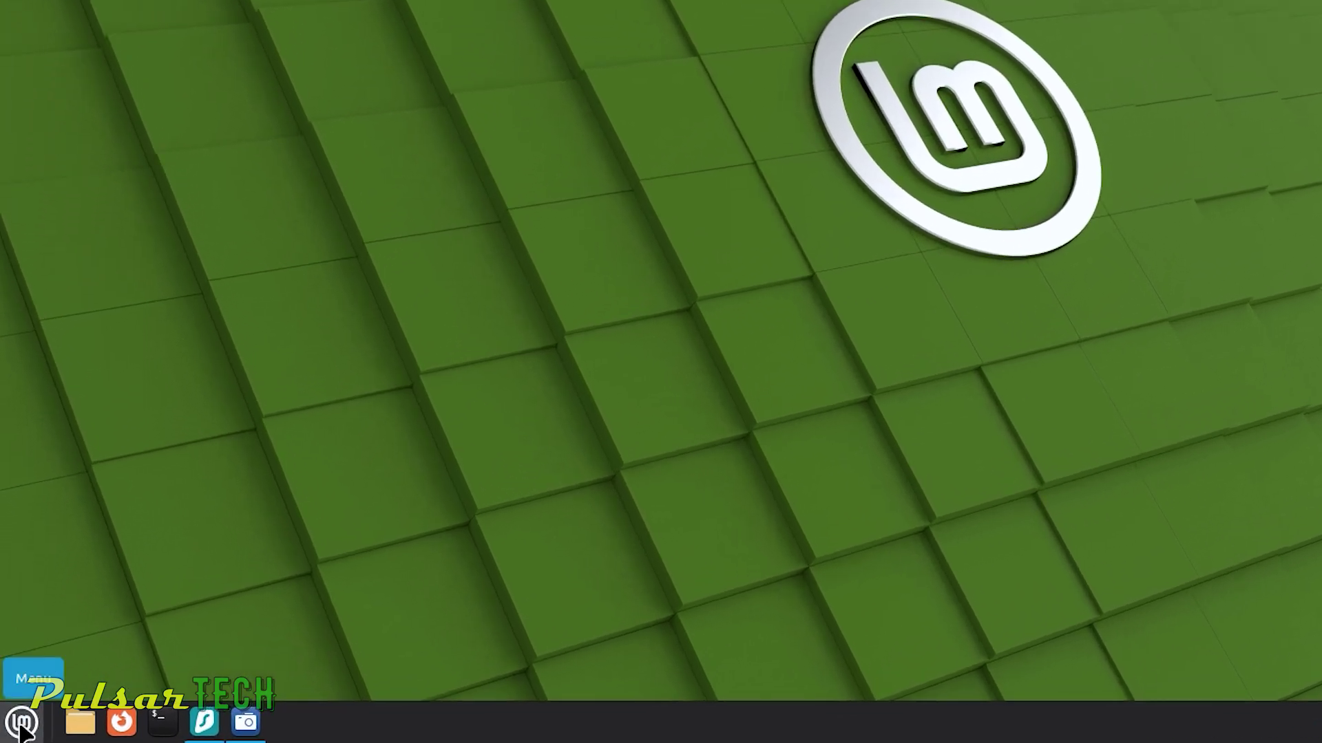
left_click(23, 728)
type("update")
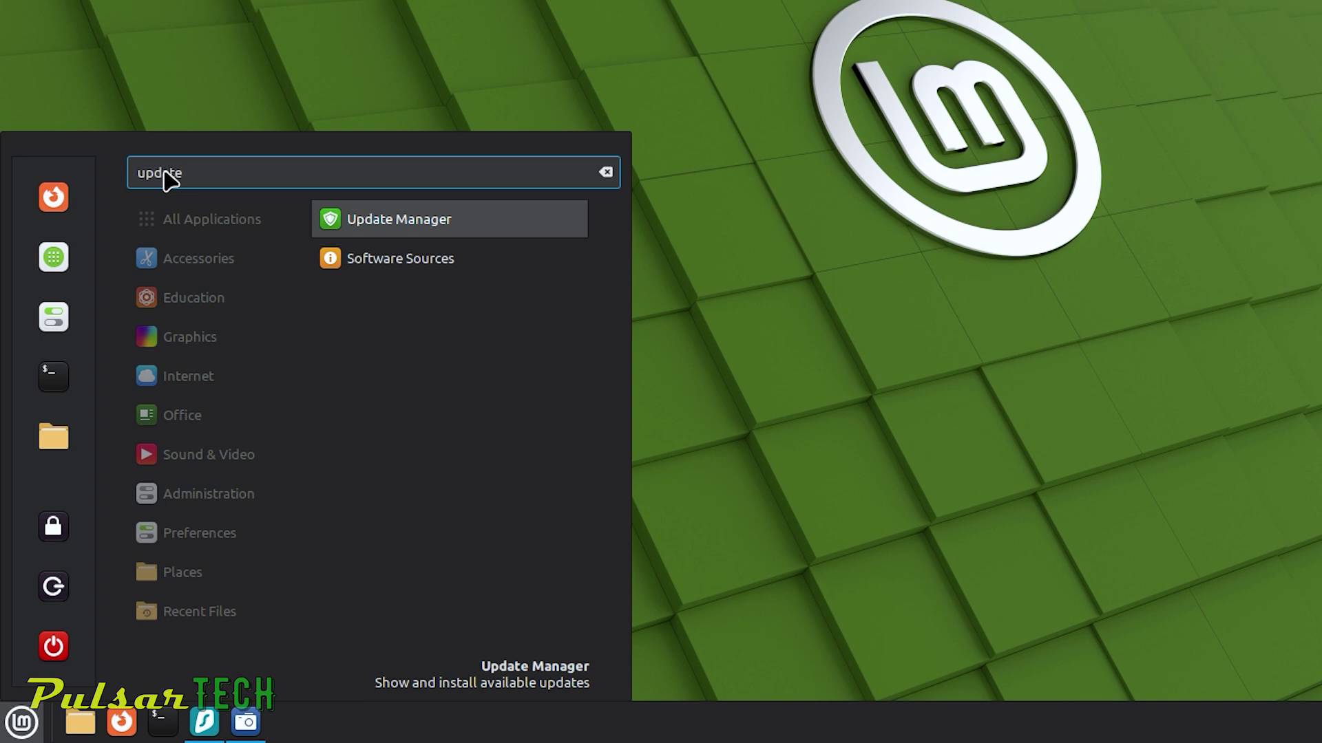
left_click(396, 227)
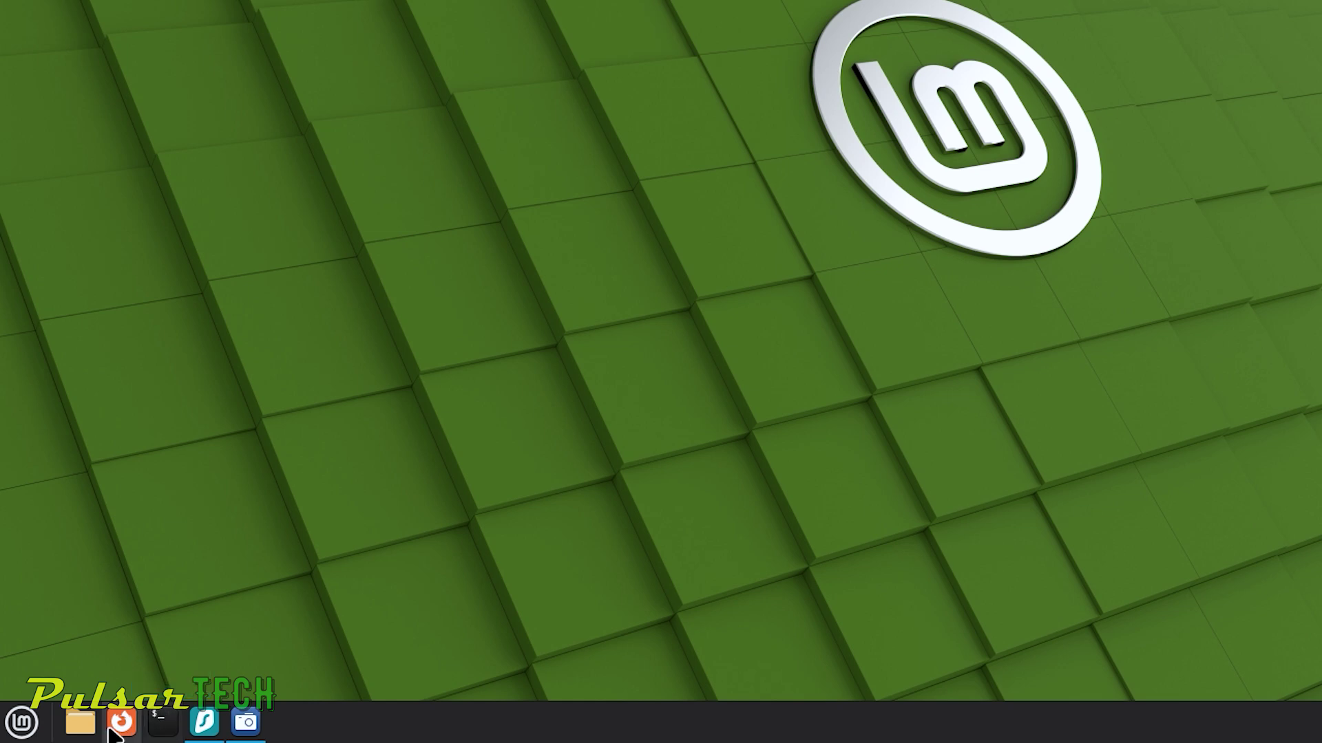
- Open the Terminal by searching the installed applications for "terminal"
left_click(20, 728)
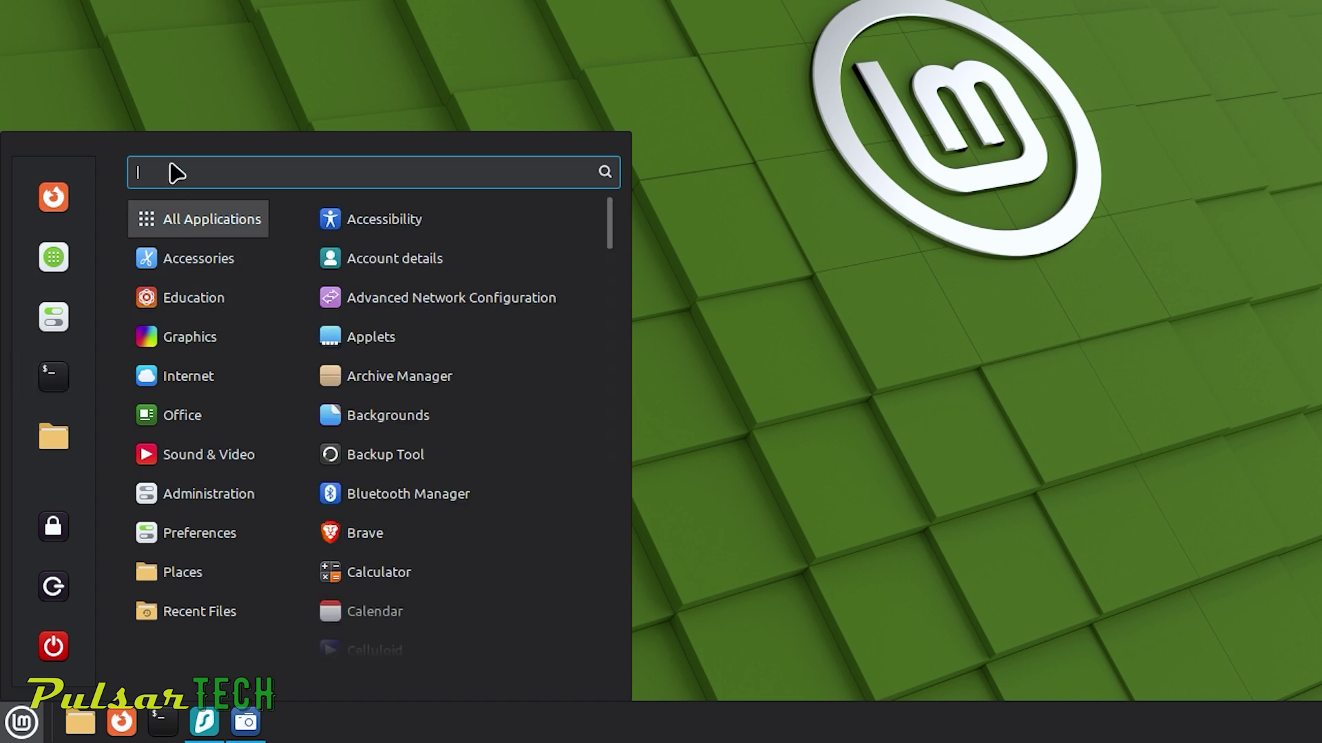
type("terminal")
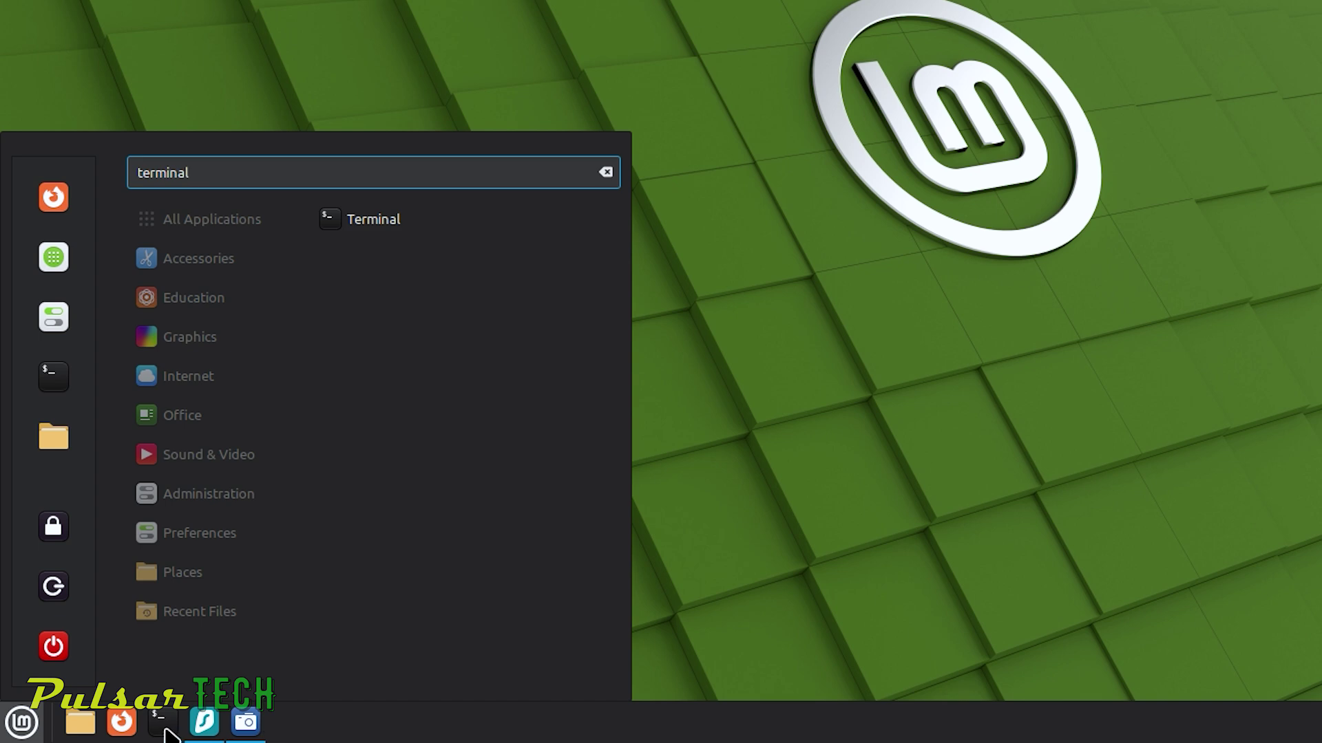
left_click(372, 229)
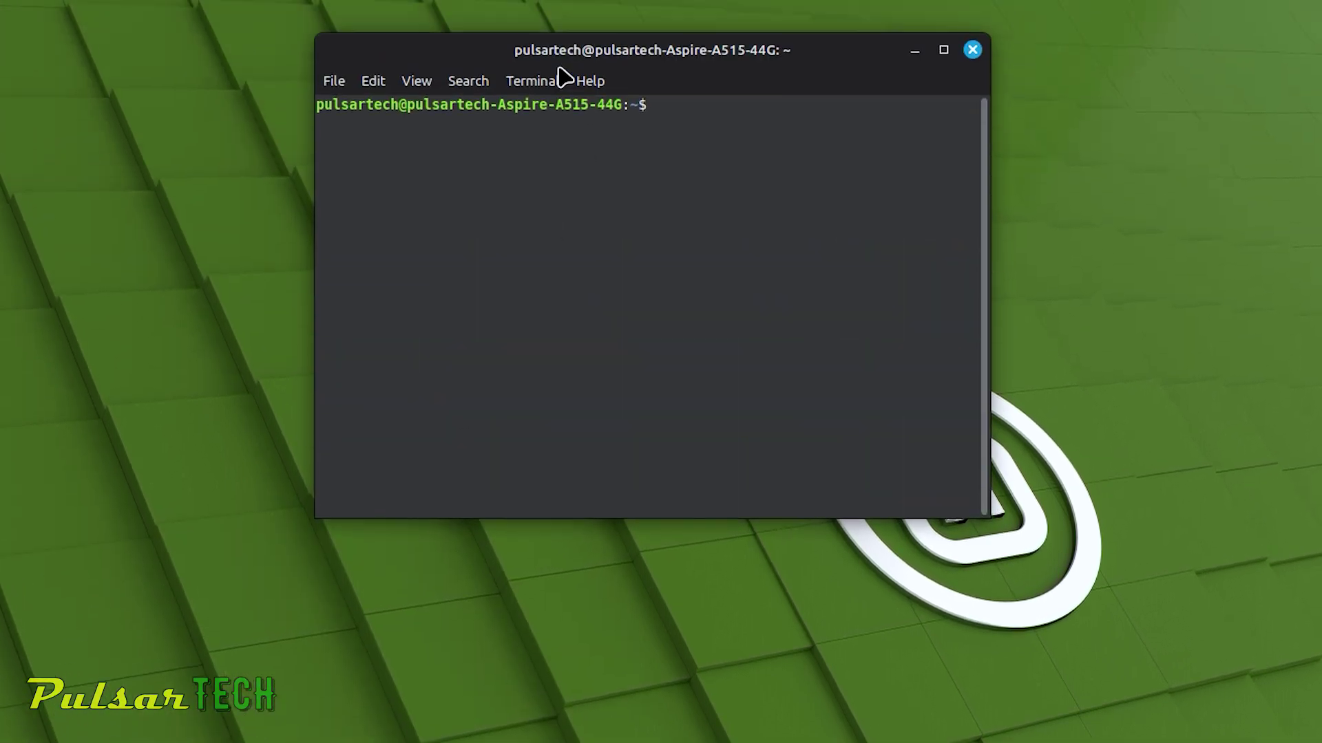
- Run "sudo apt update" with the account password and highlight the output sentence giving the number of upgradable packages
type("sudo apt update")
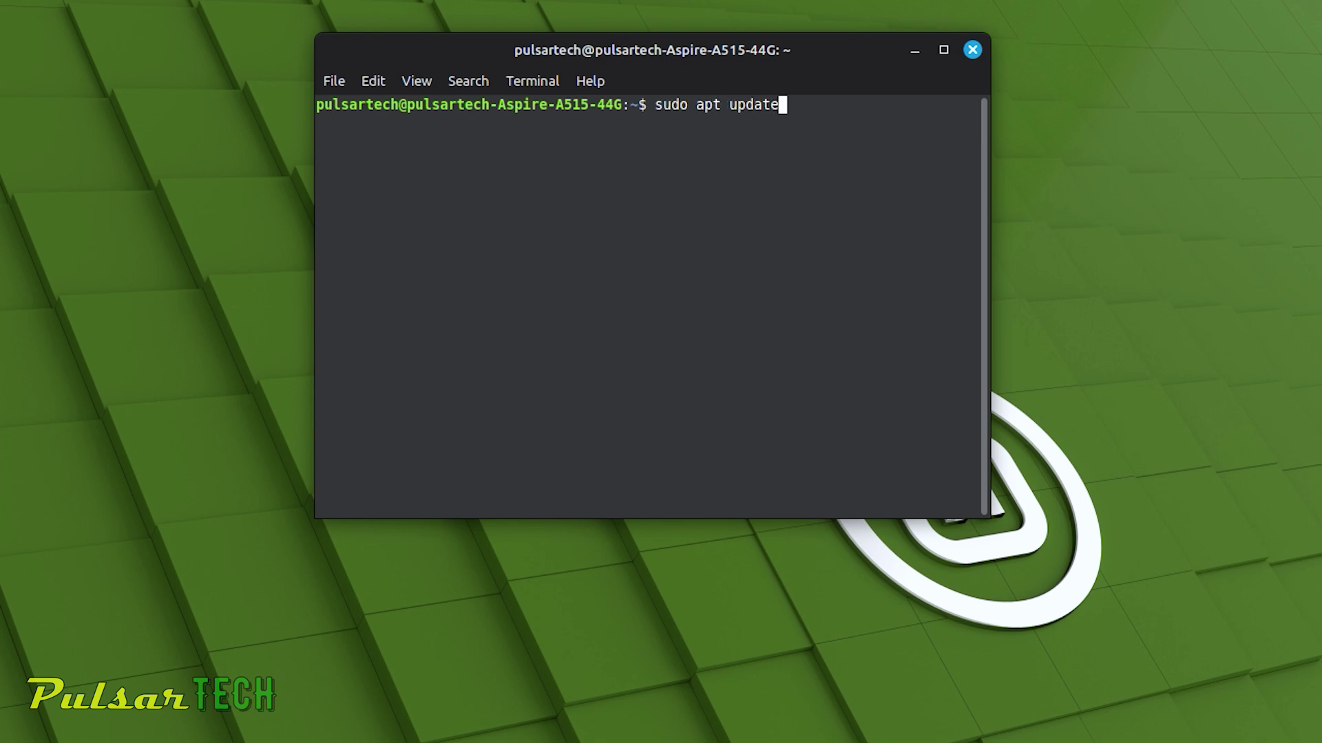
key("Return")
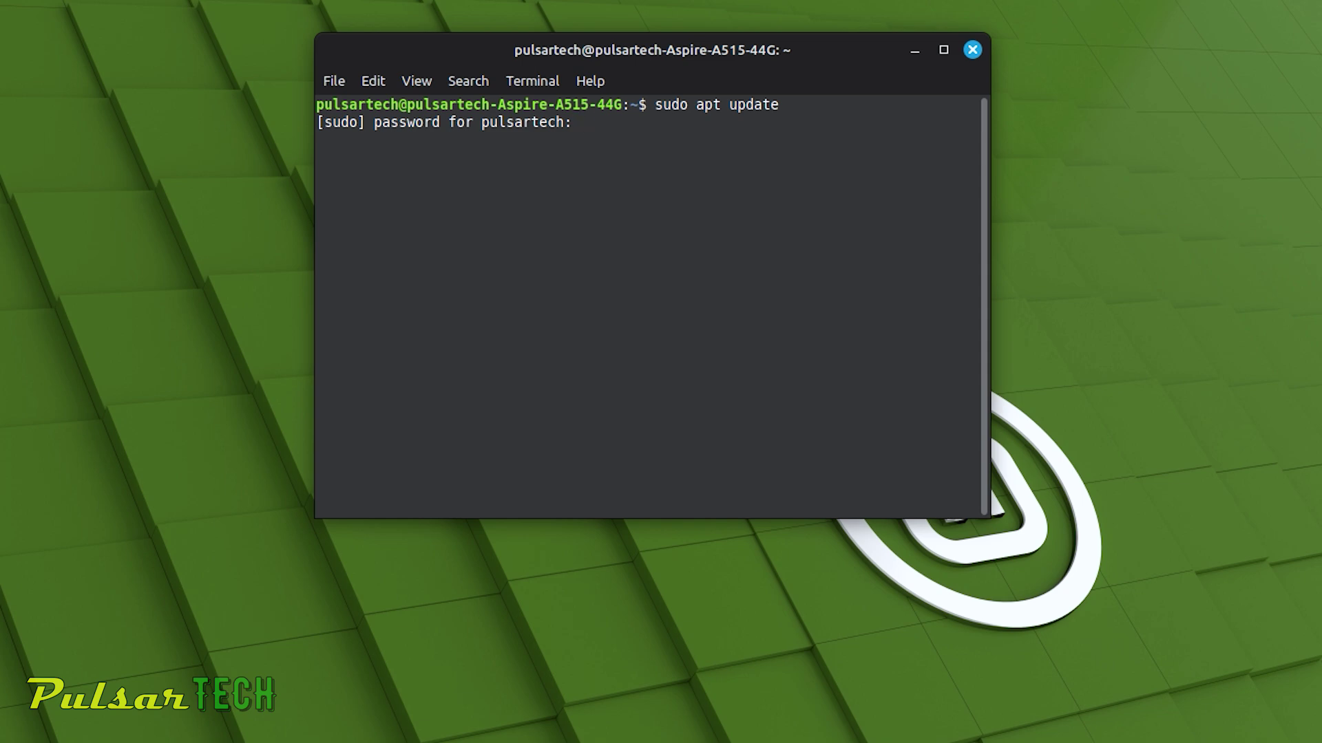
type("******")
key("Return")
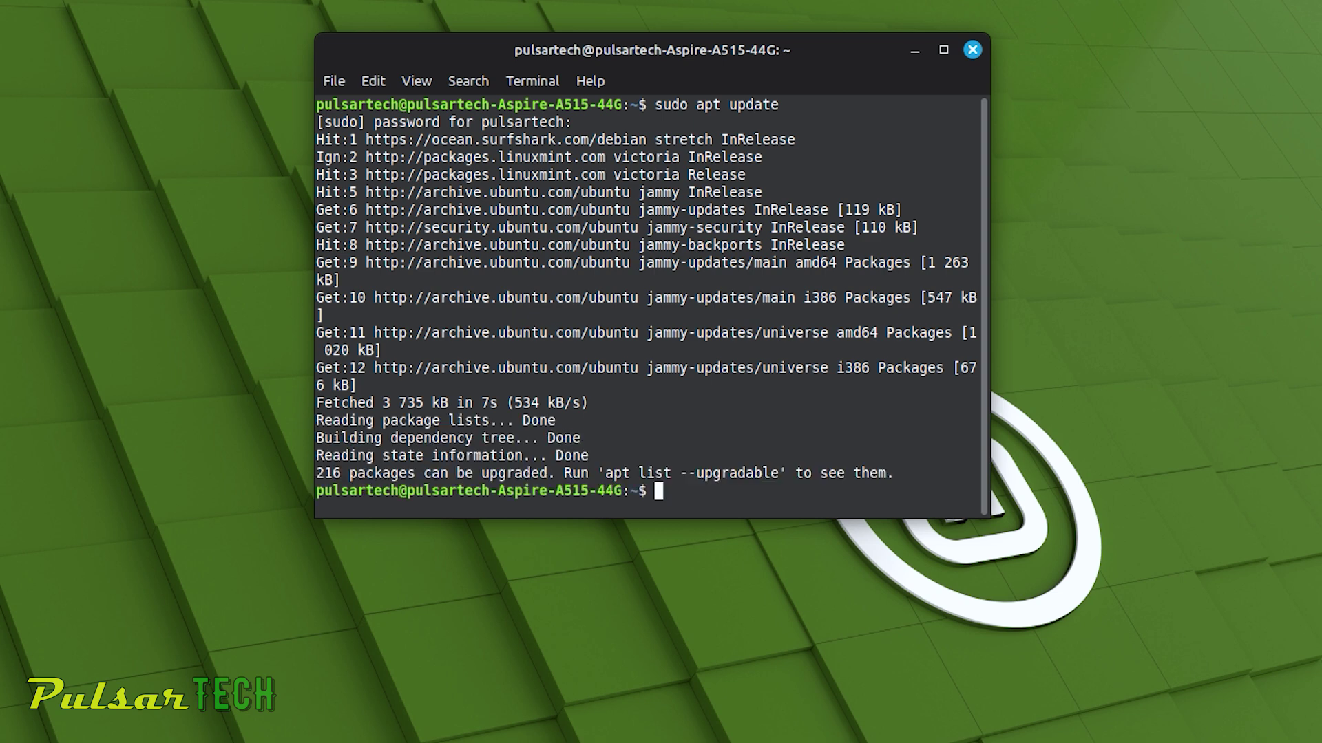
left_click_drag(316, 473, 554, 475)
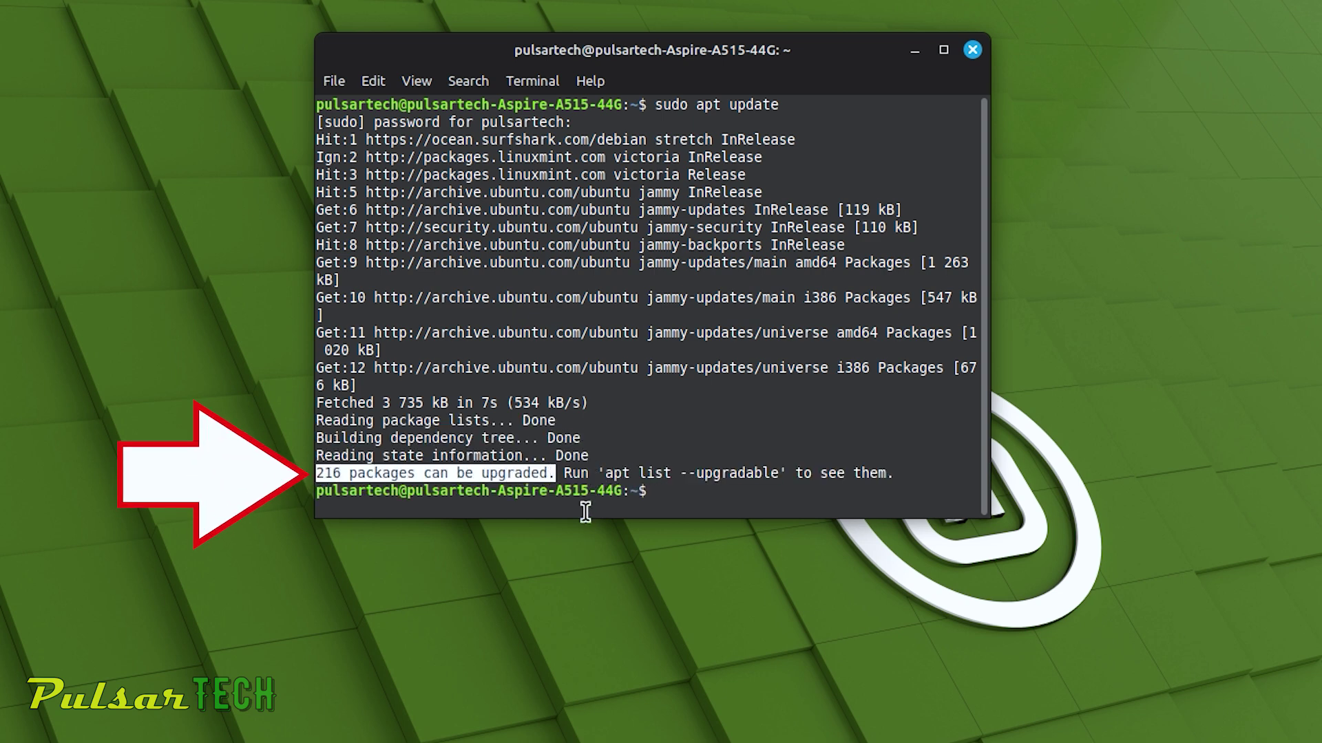
- Run "sudo apt upgrade" and highlight the output line "The following packages will be upgraded:"
type("sudo ")
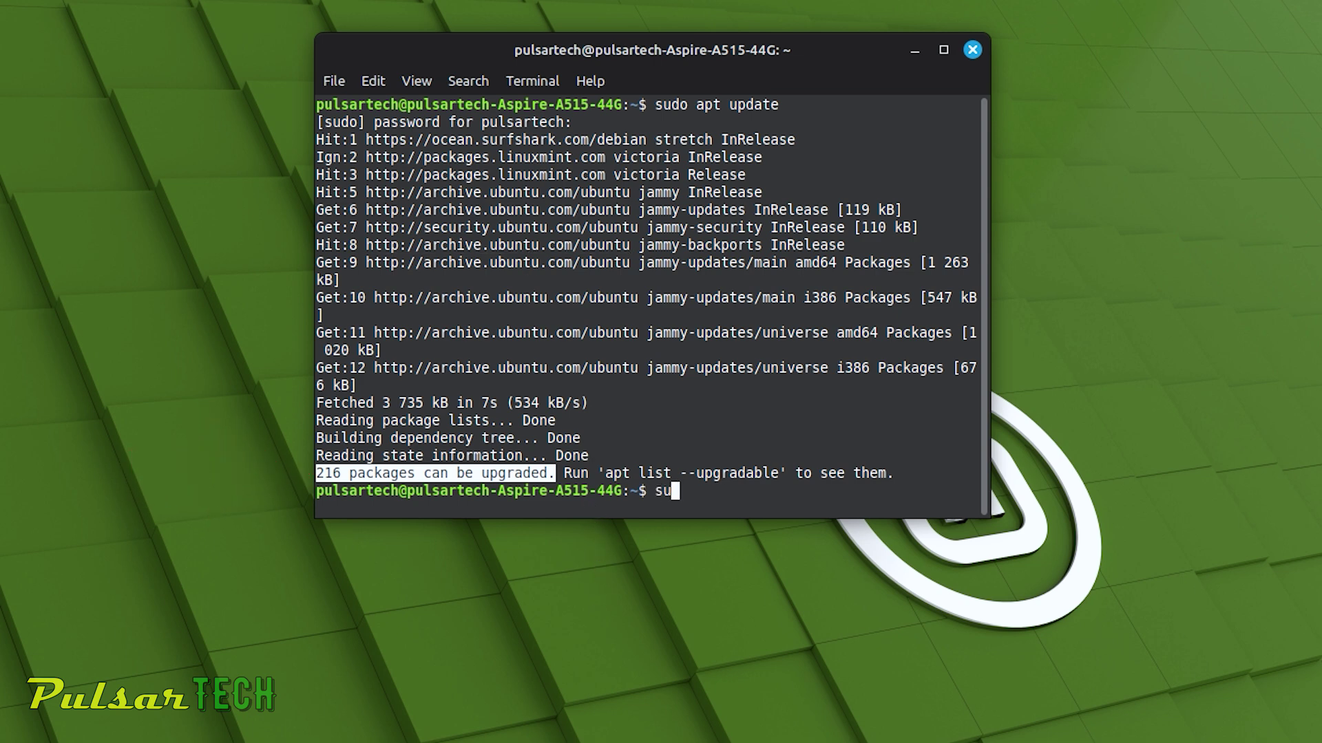
type("apt upgrade")
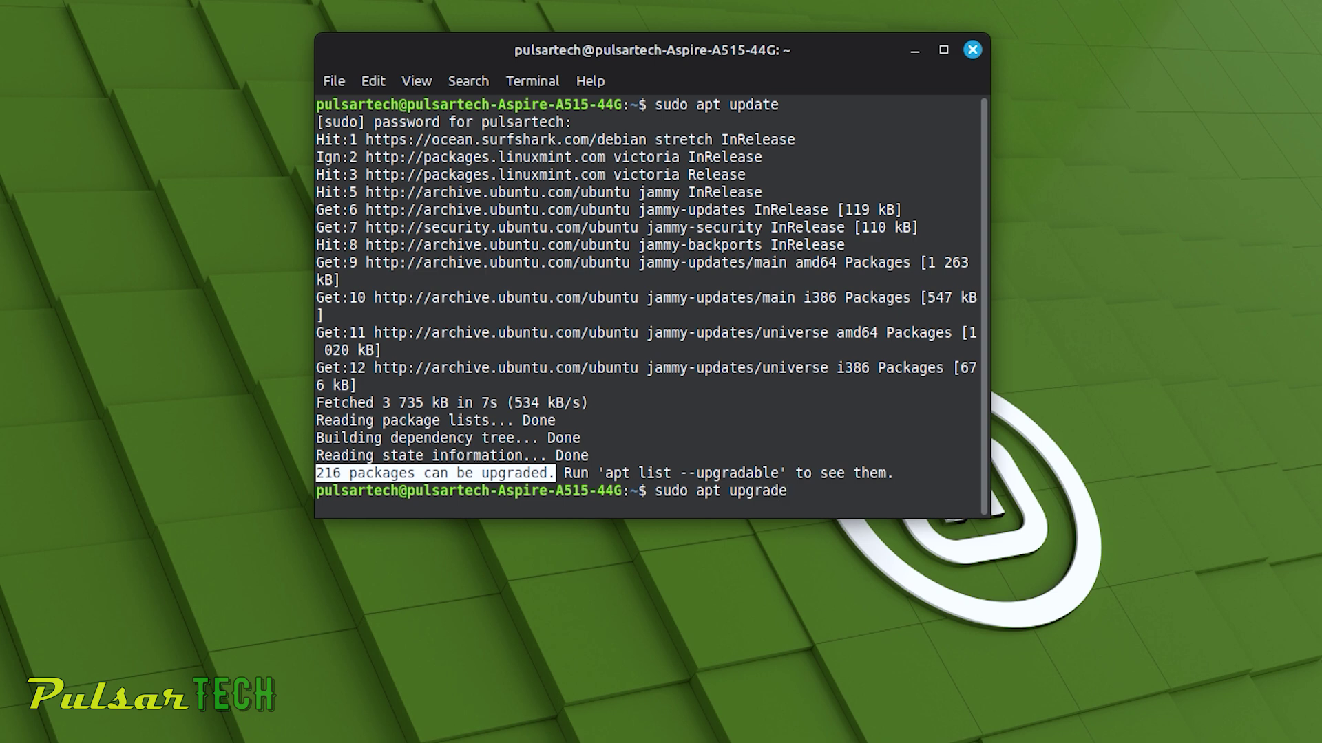
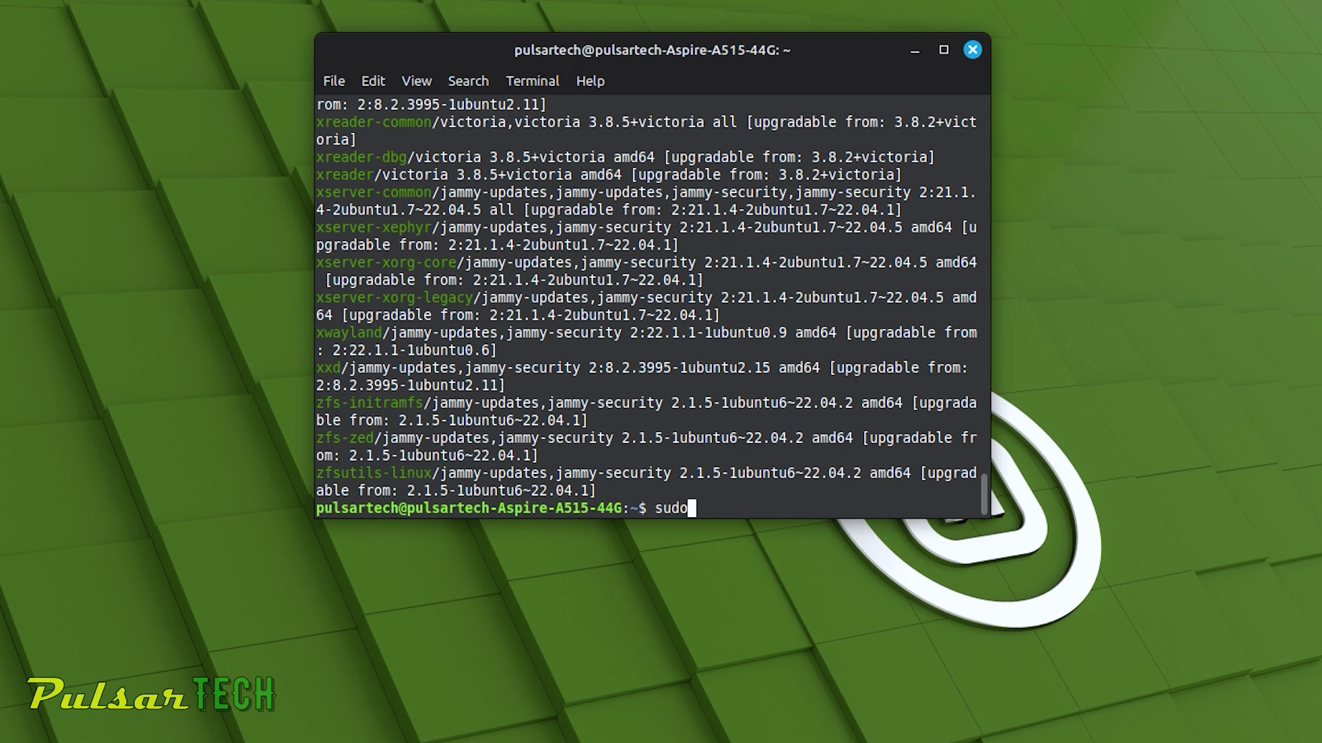
type("rade")
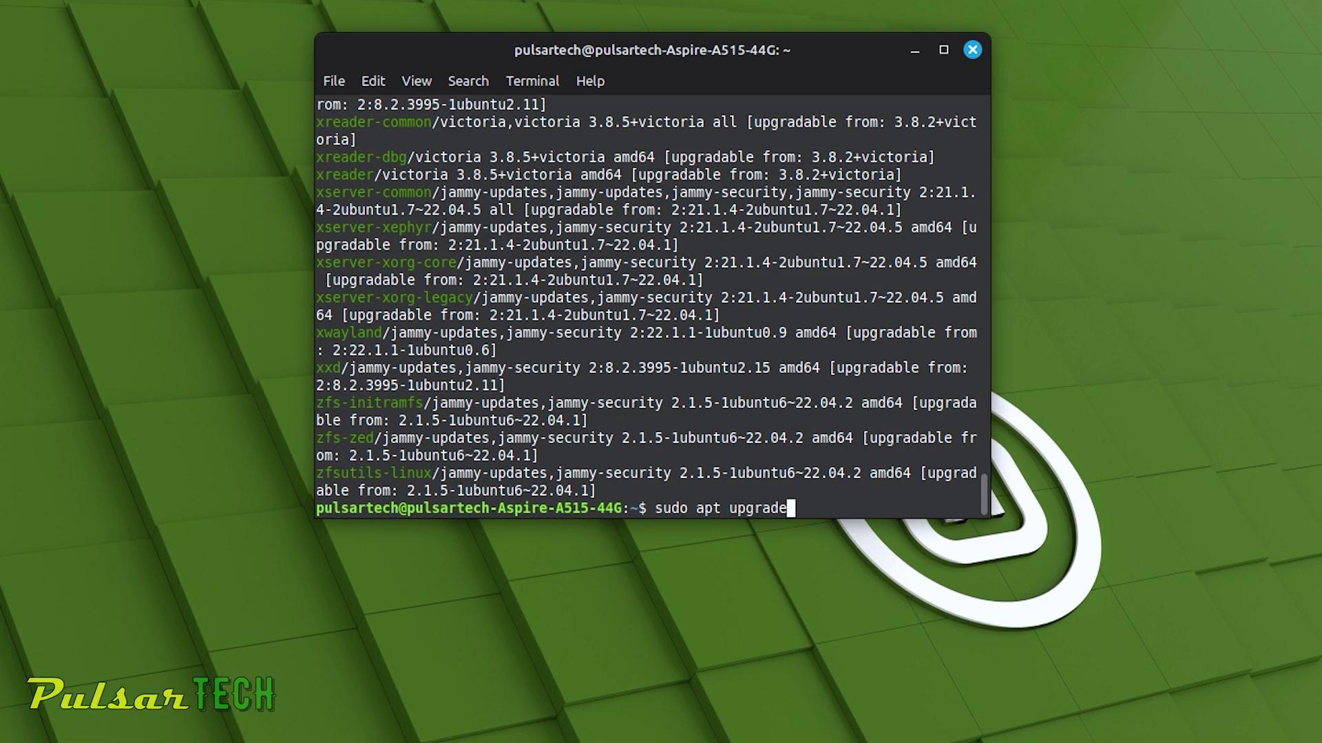
key("Return")
scroll(403, 219, "up", 12)
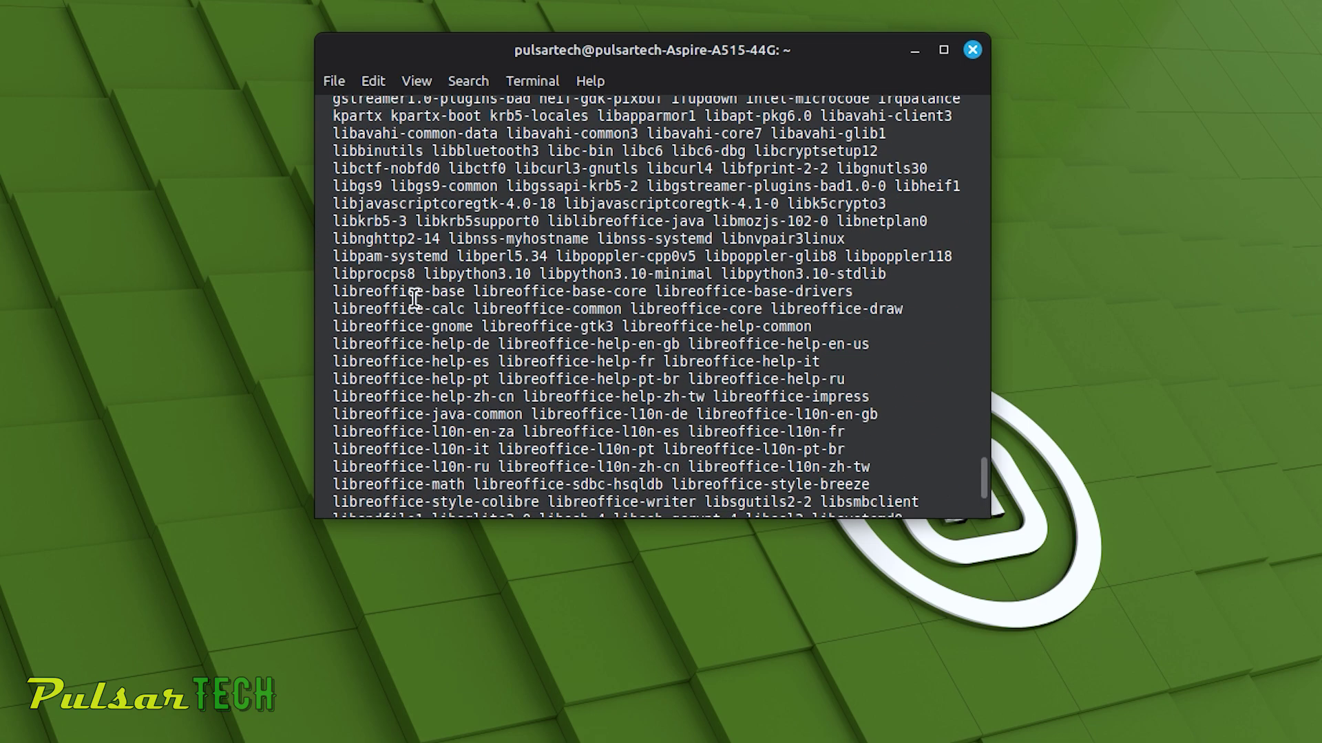
left_click_drag(316, 295, 659, 295)
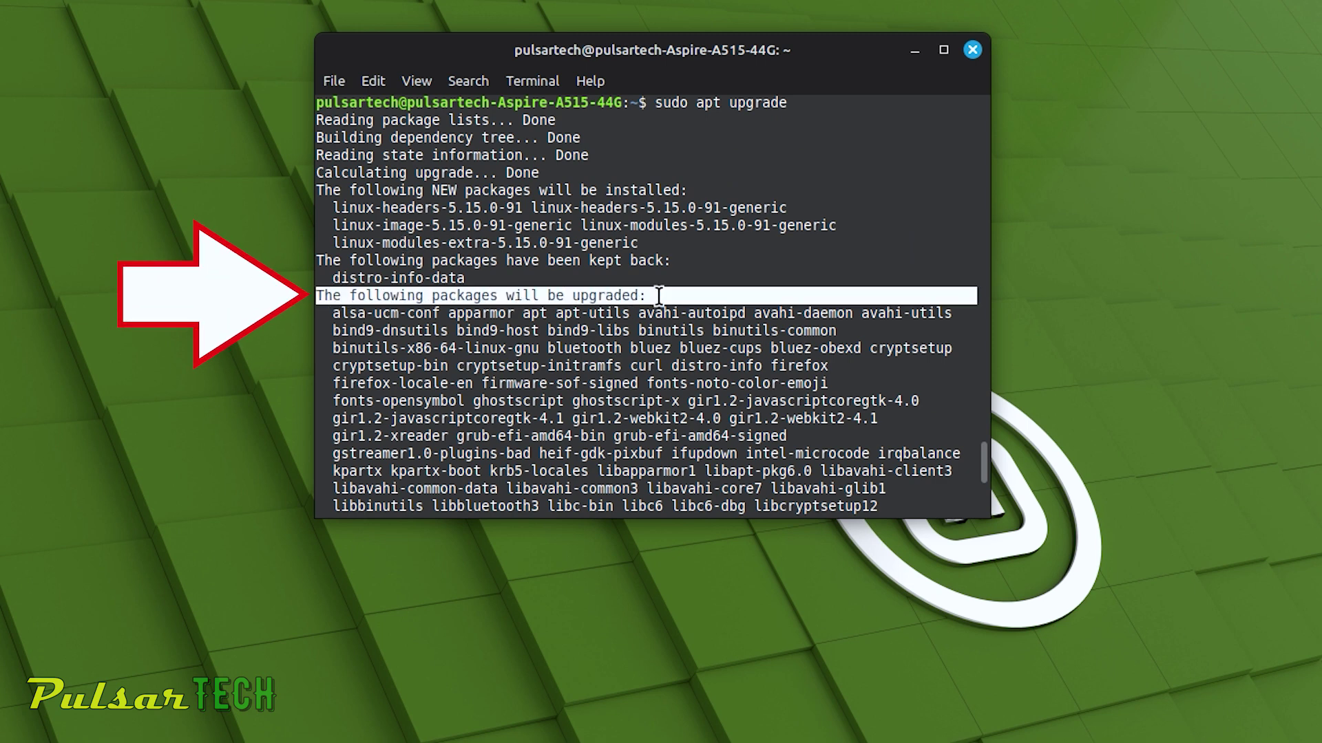
- Highlight the list of packages to upgrade, the upgraded package count and the archive download size in the upgrade output
left_click_drag(328, 316, 664, 490)
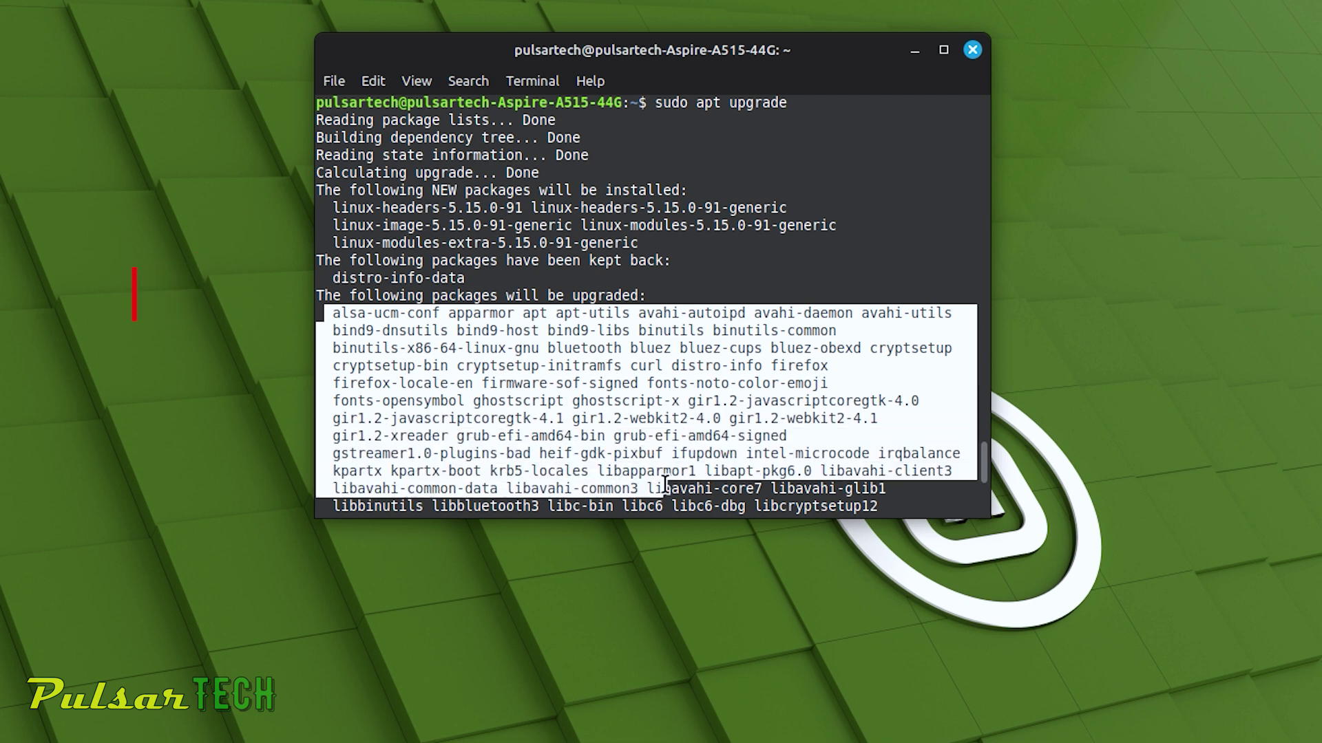
scroll(666, 476, "down", 5)
left_click_drag(317, 456, 420, 456)
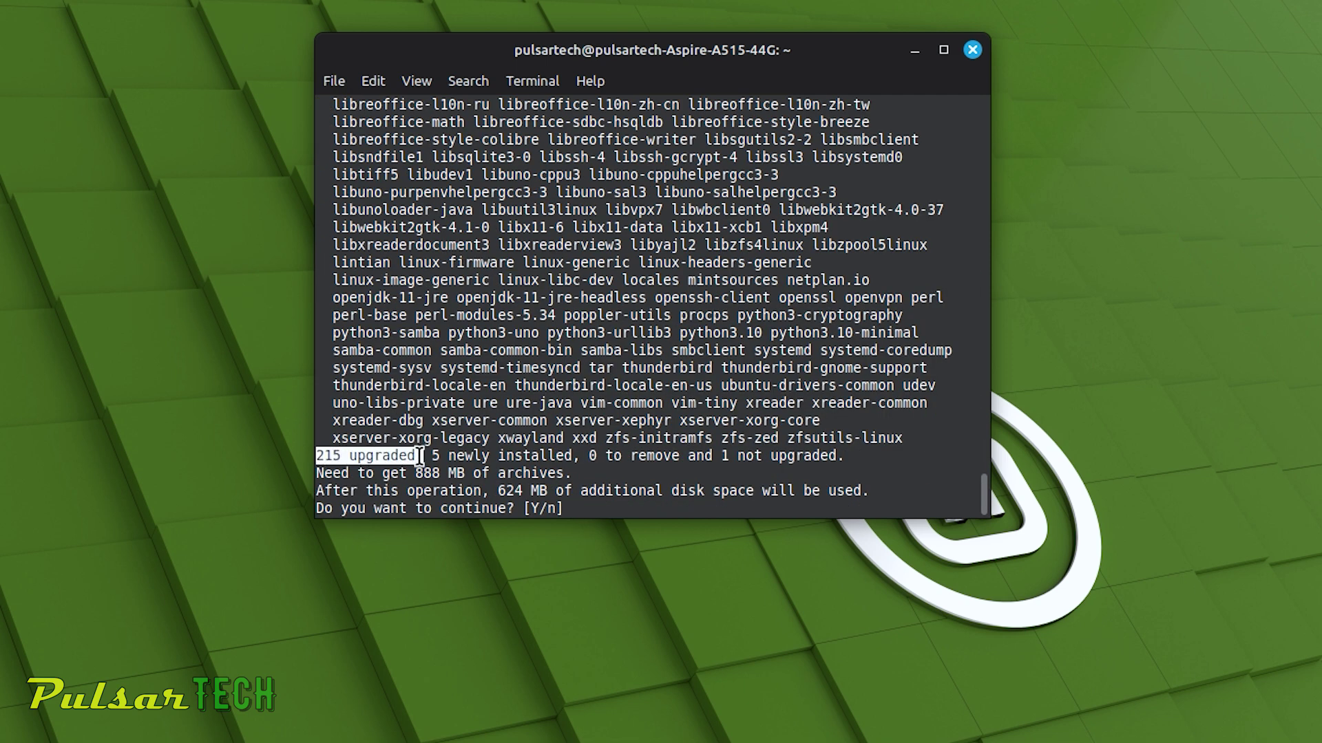
left_click_drag(324, 473, 570, 474)
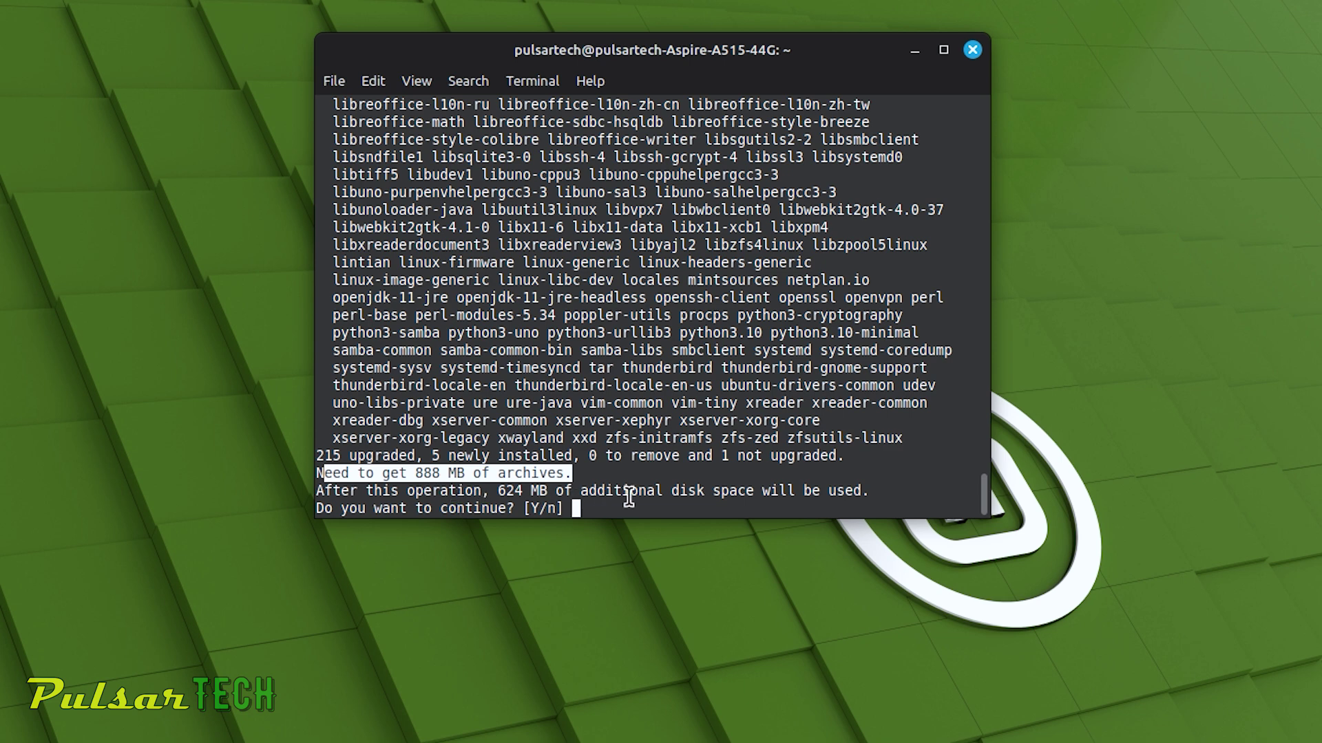
- Enter "y" at the upgrade prompt without submitting it, and move the Terminal window clear of the Update Manager
type("y")
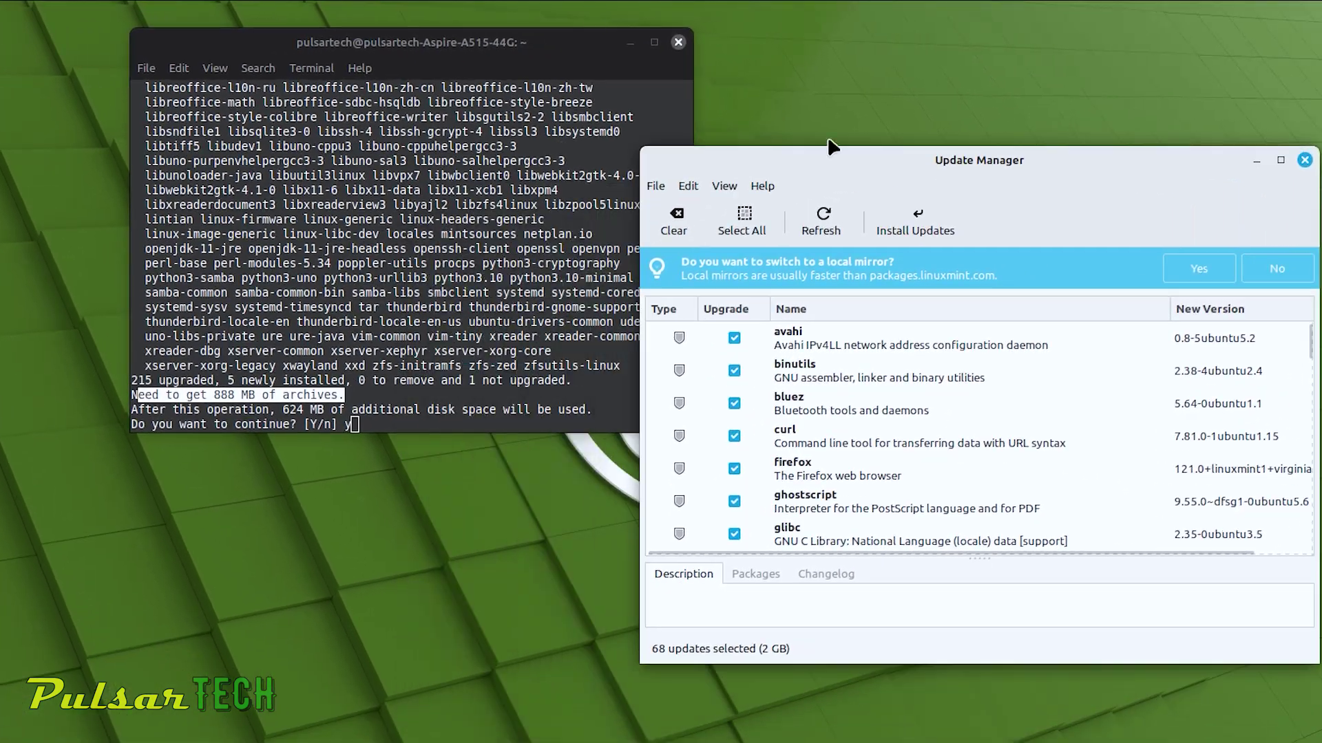
left_click(612, 51)
left_click_drag(372, 54, 249, 236)
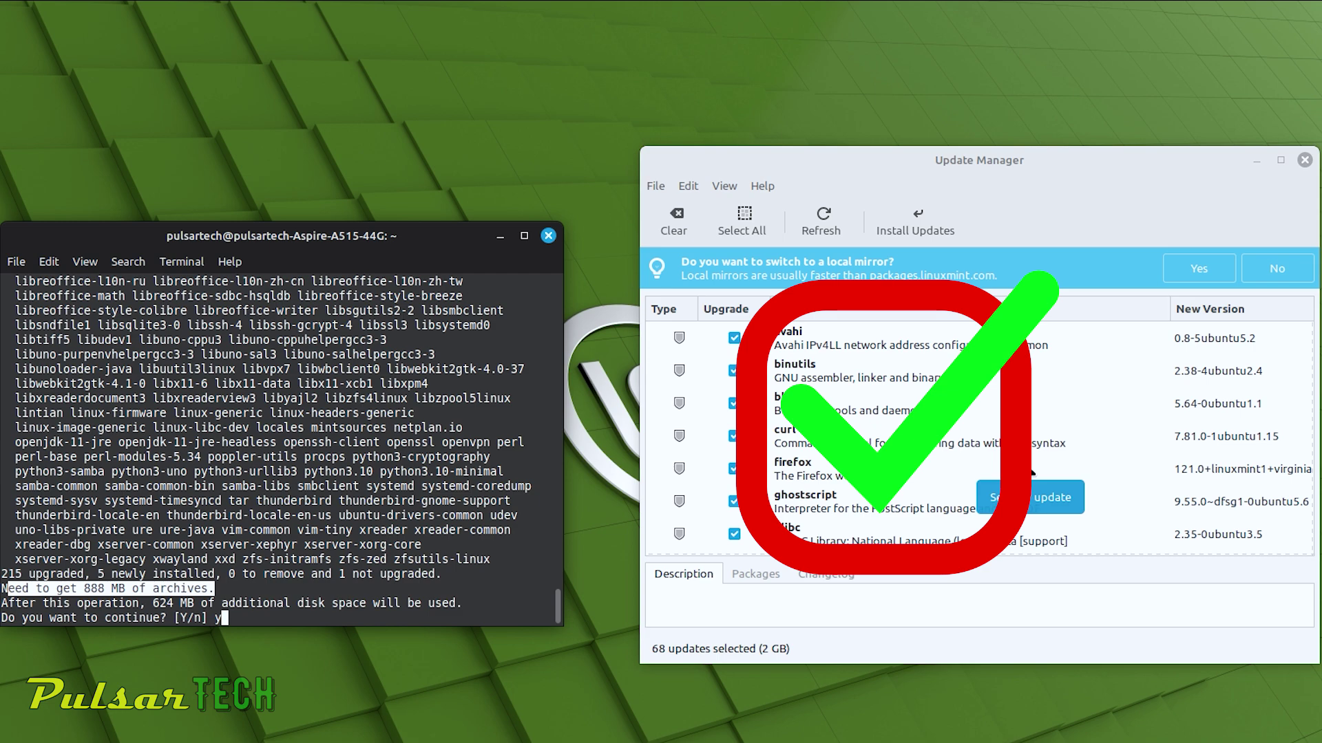
- Install all selected updates in the Update Manager, accepting the additional linux-headers, image and modules packages and authenticating with the account password
scroll(831, 370, "down", 3)
scroll(832, 370, "down", 15)
scroll(842, 465, "up", 20)
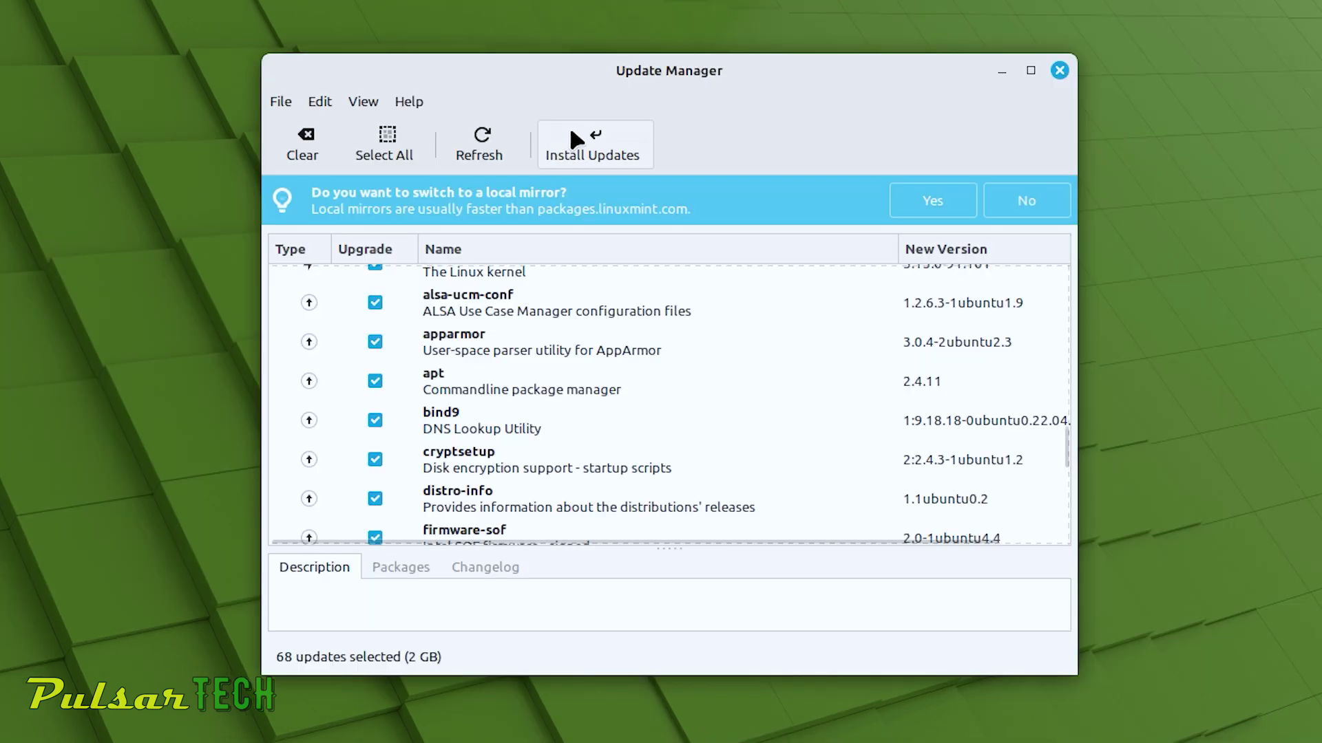
left_click(575, 138)
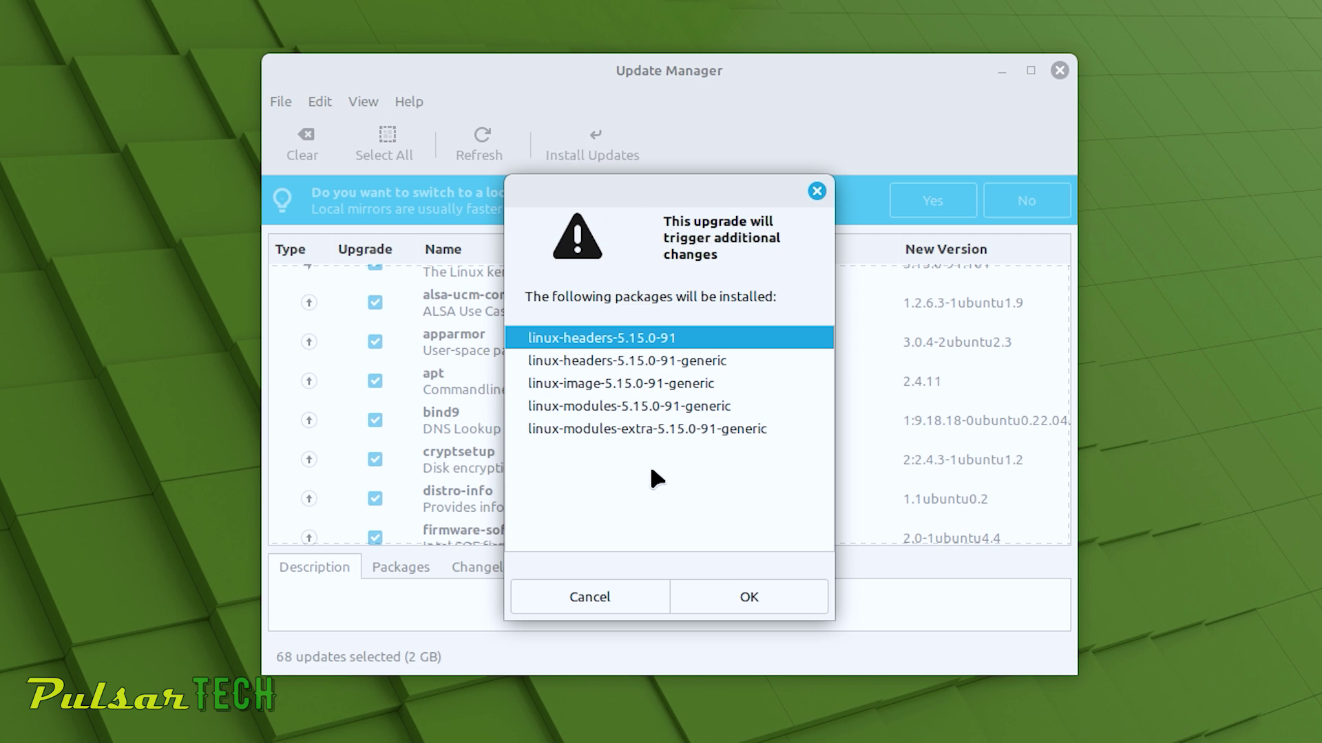
left_click(755, 598)
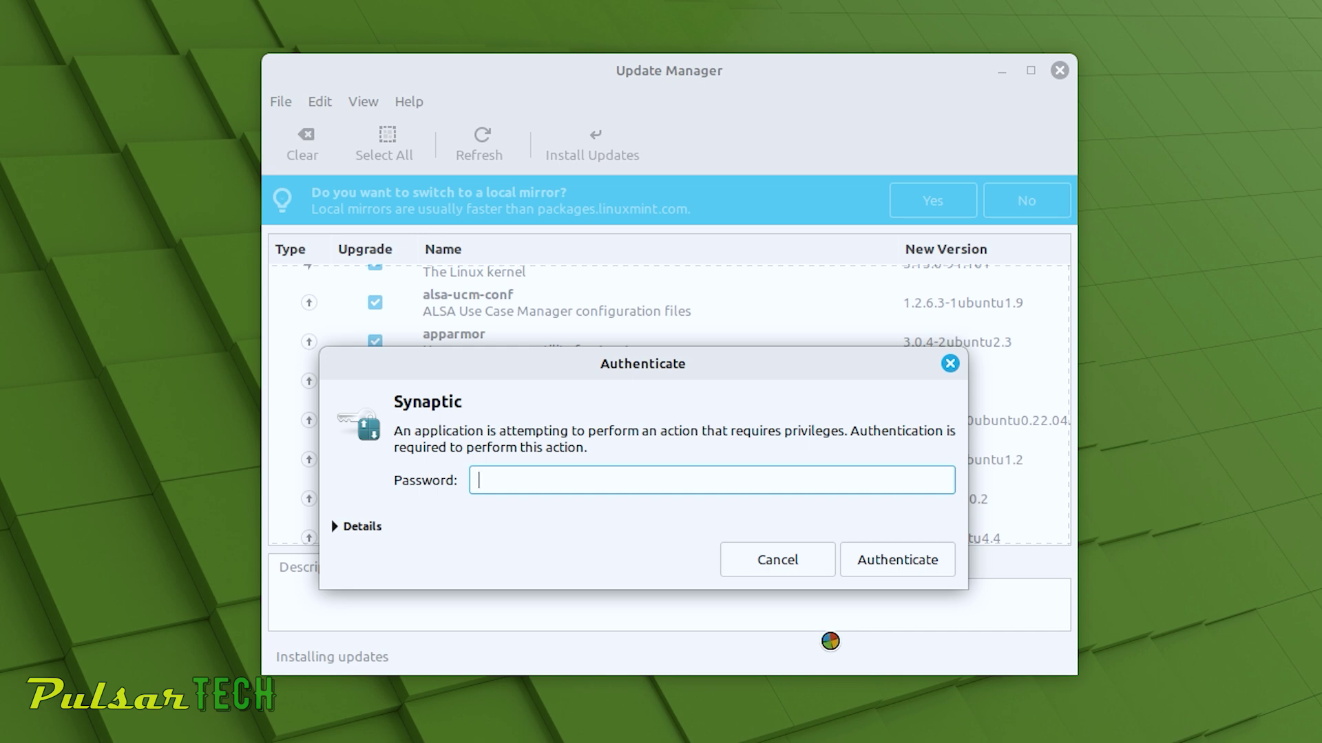
key("Return")
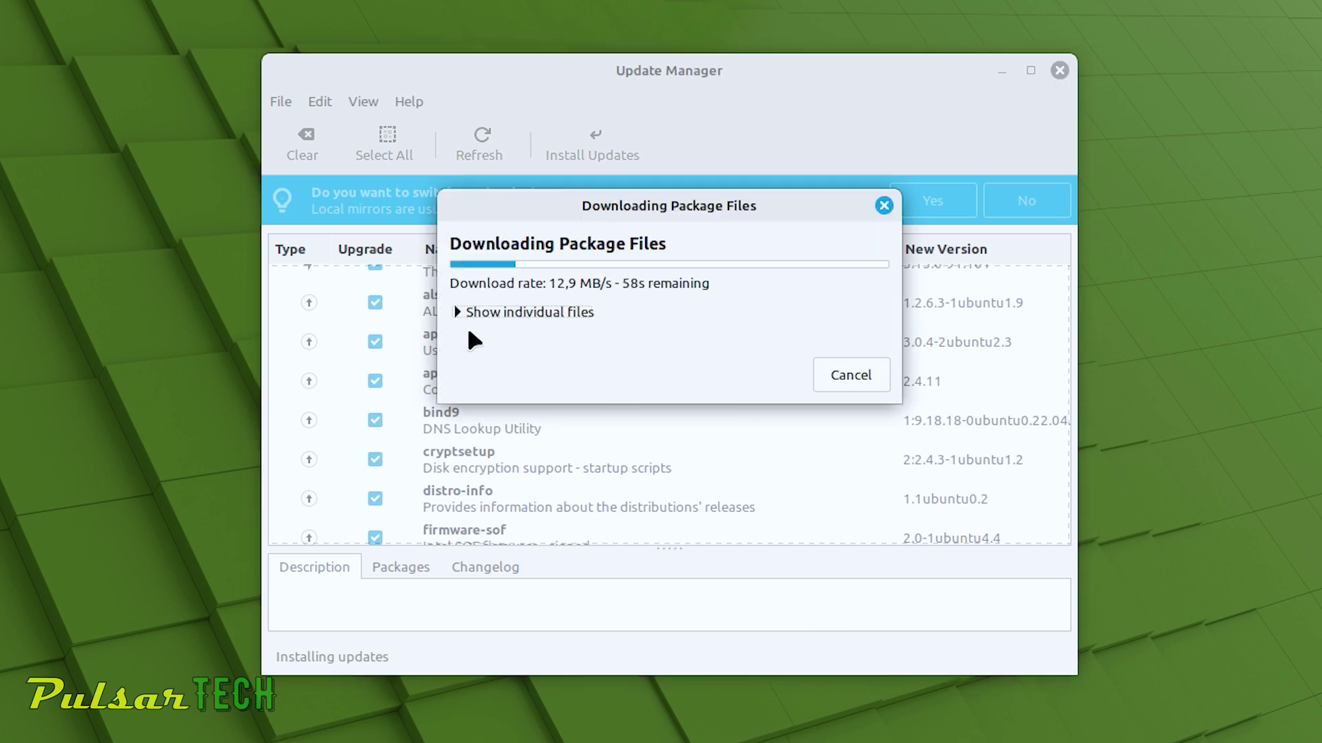
- Expand the individual file list during the package download and the details during the software installation
left_click(458, 312)
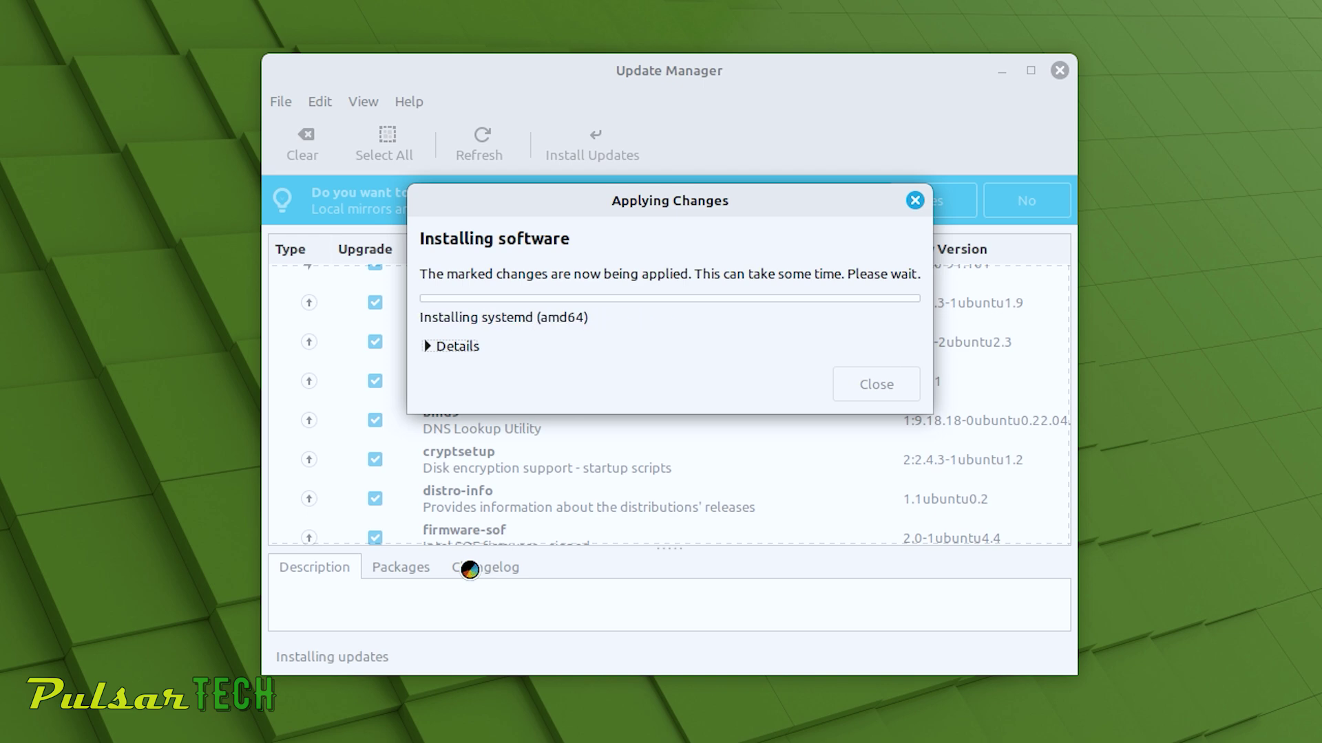
left_click(427, 345)
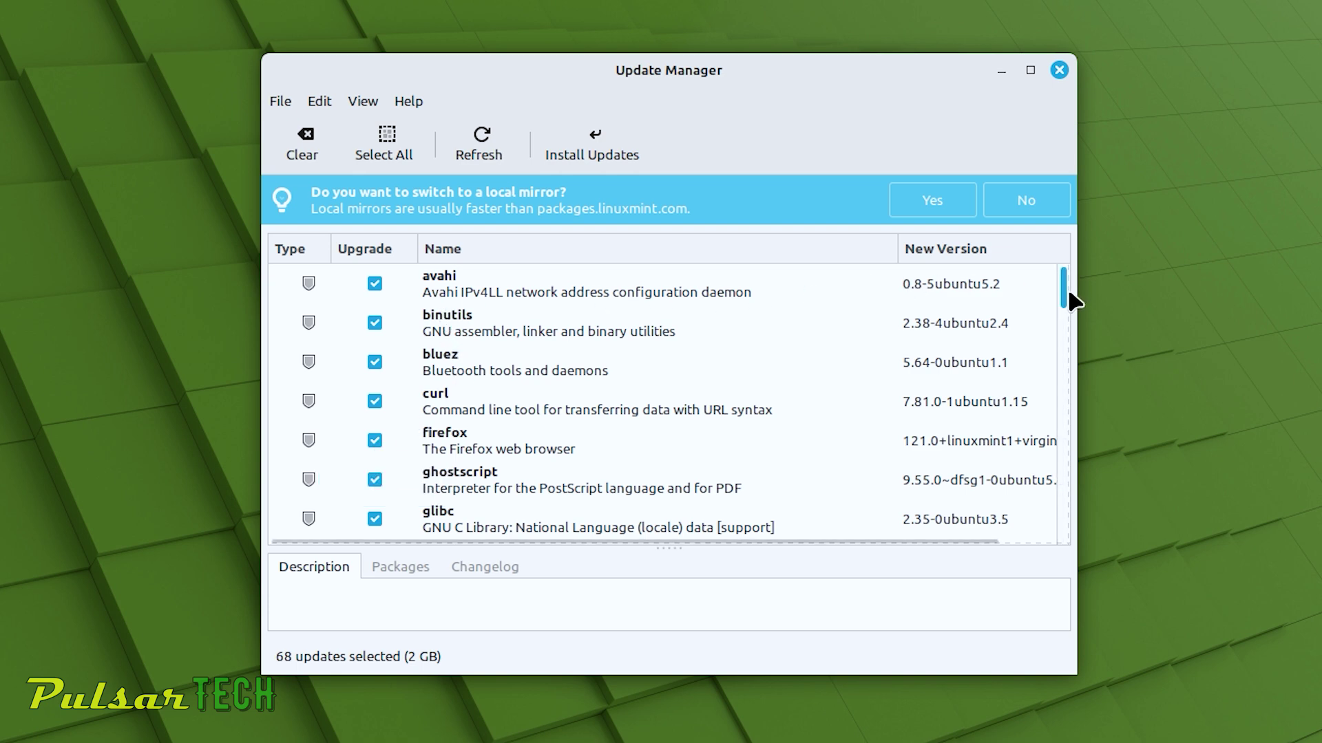
- Examine the package names and new versions in the Update Manager's list of available updates
scroll(1070, 293, "down", 2)
scroll(1086, 358, "down", 4)
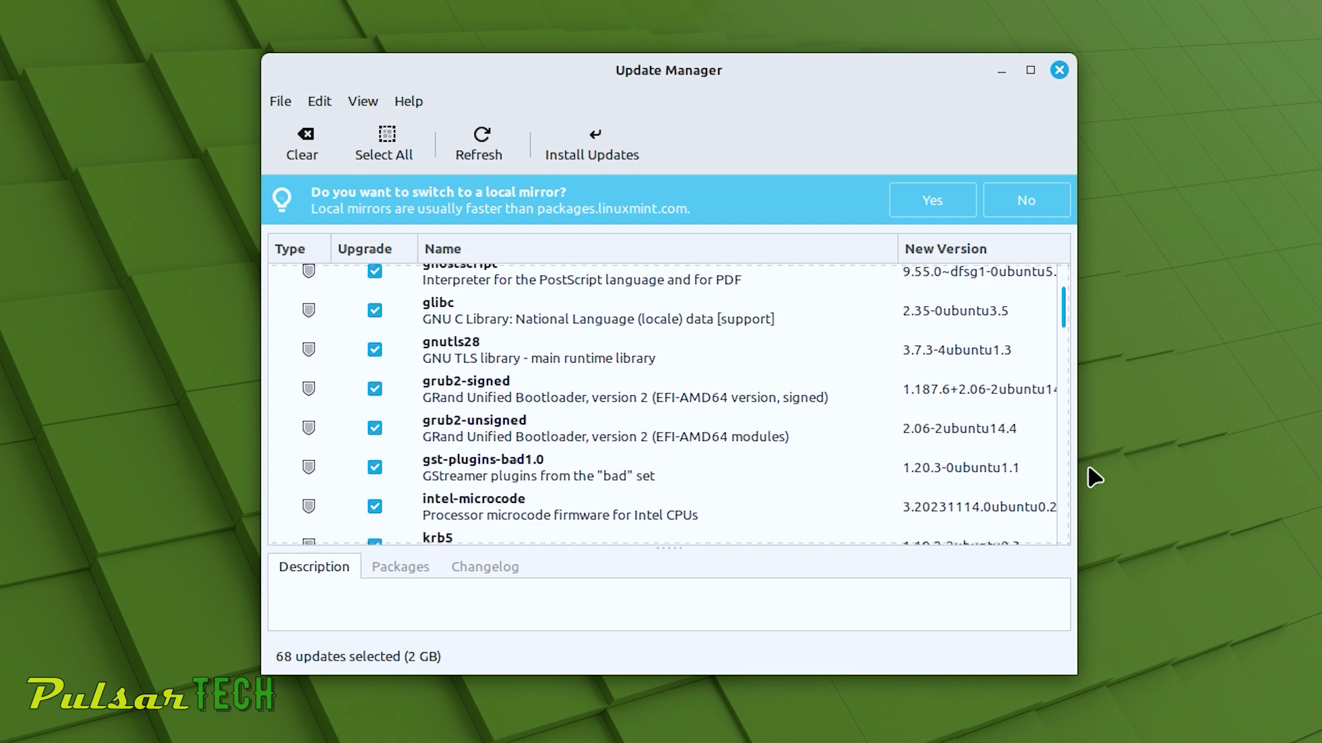
scroll(1089, 440, "up", 2)
scroll(1071, 328, "up", 4)
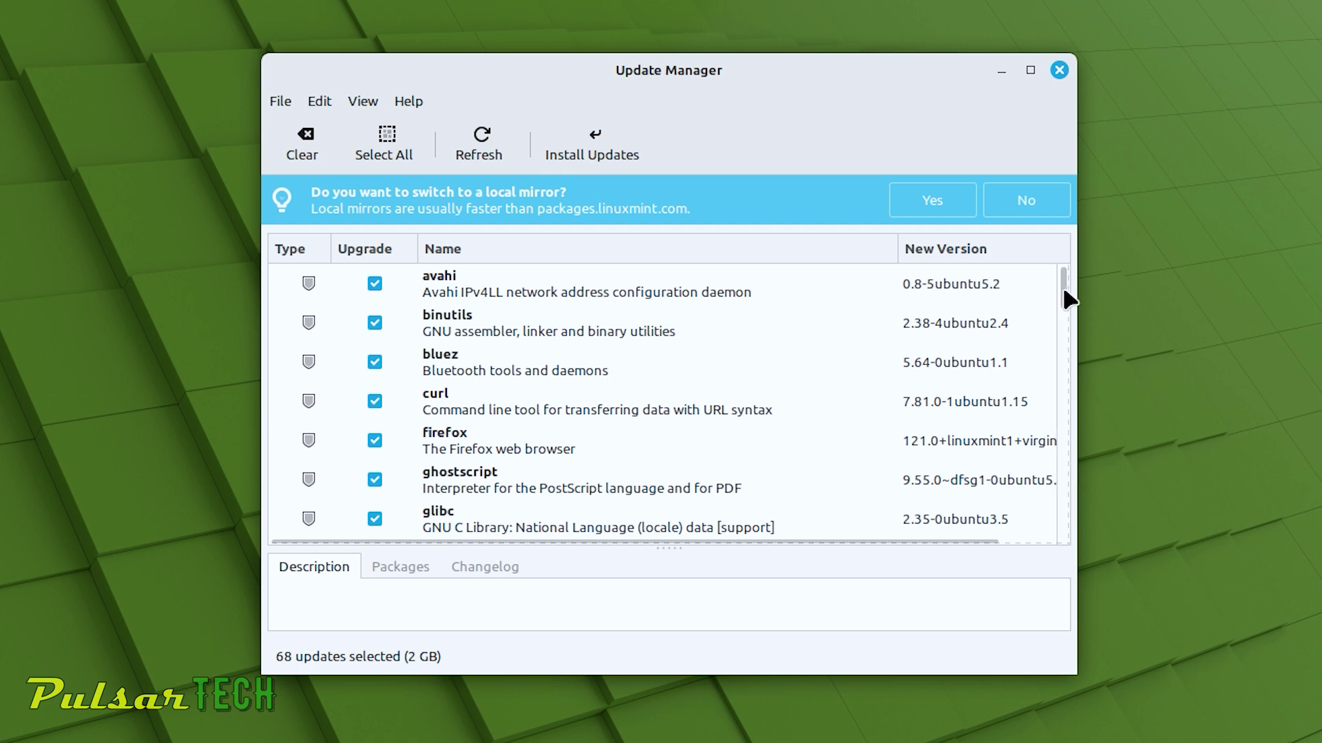
left_click_drag(1064, 284, 1073, 326)
scroll(1071, 321, "up", 2)
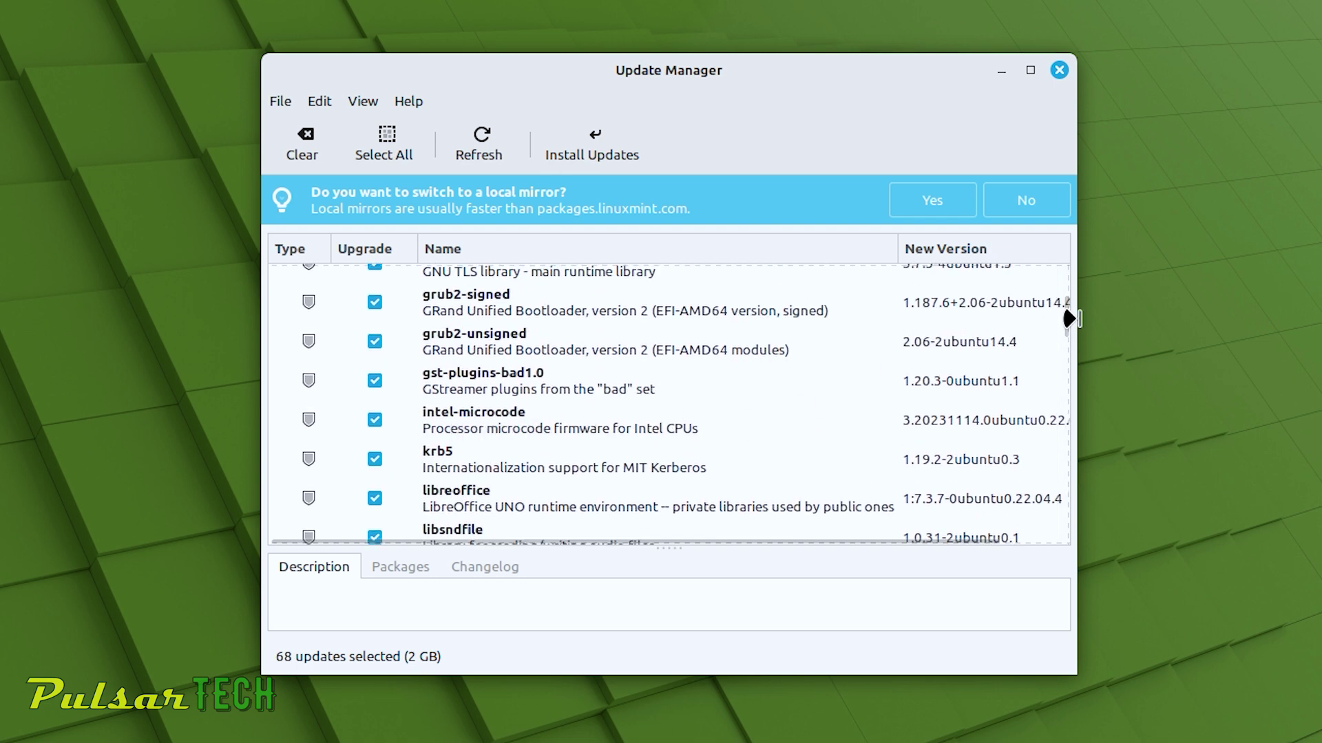
left_click_drag(1069, 320, 1071, 337)
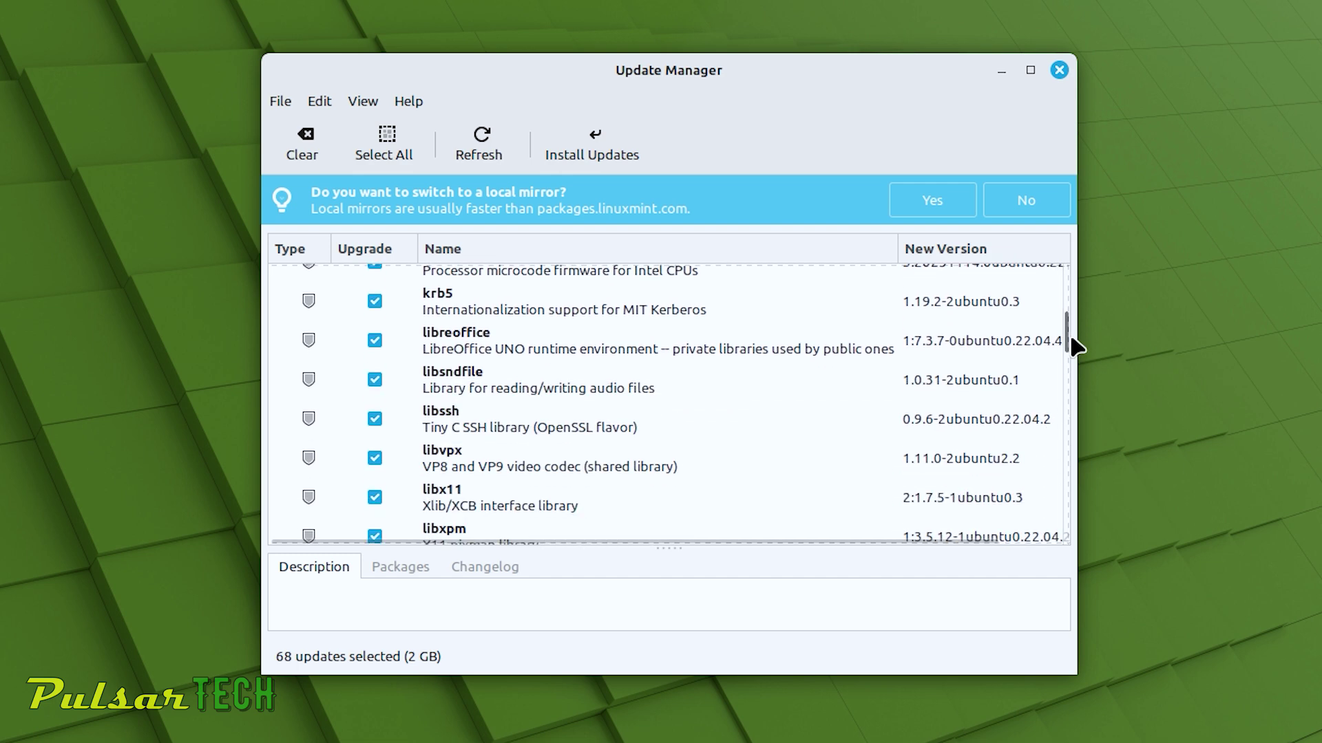
left_click_drag(1067, 332, 1077, 385)
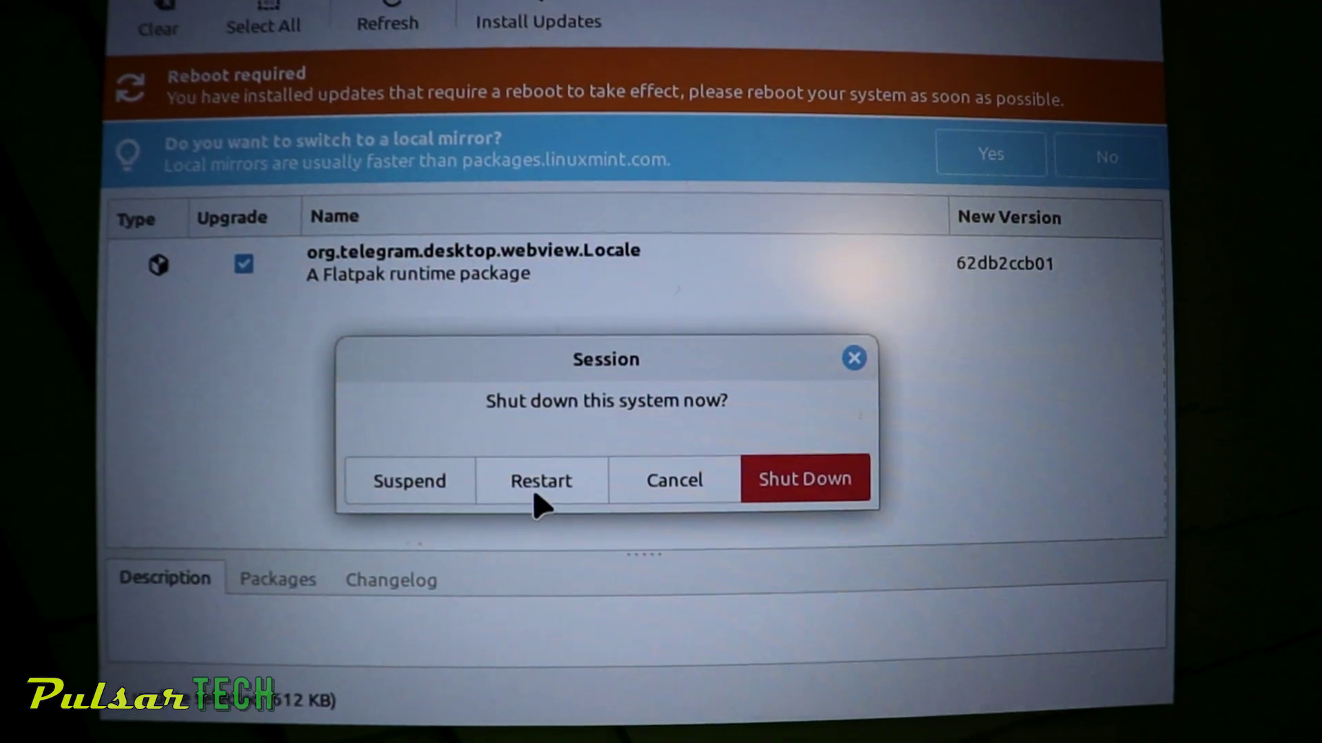
- Restart the system, and check the Update Manager for remaining updates before closing it
left_click(538, 487)
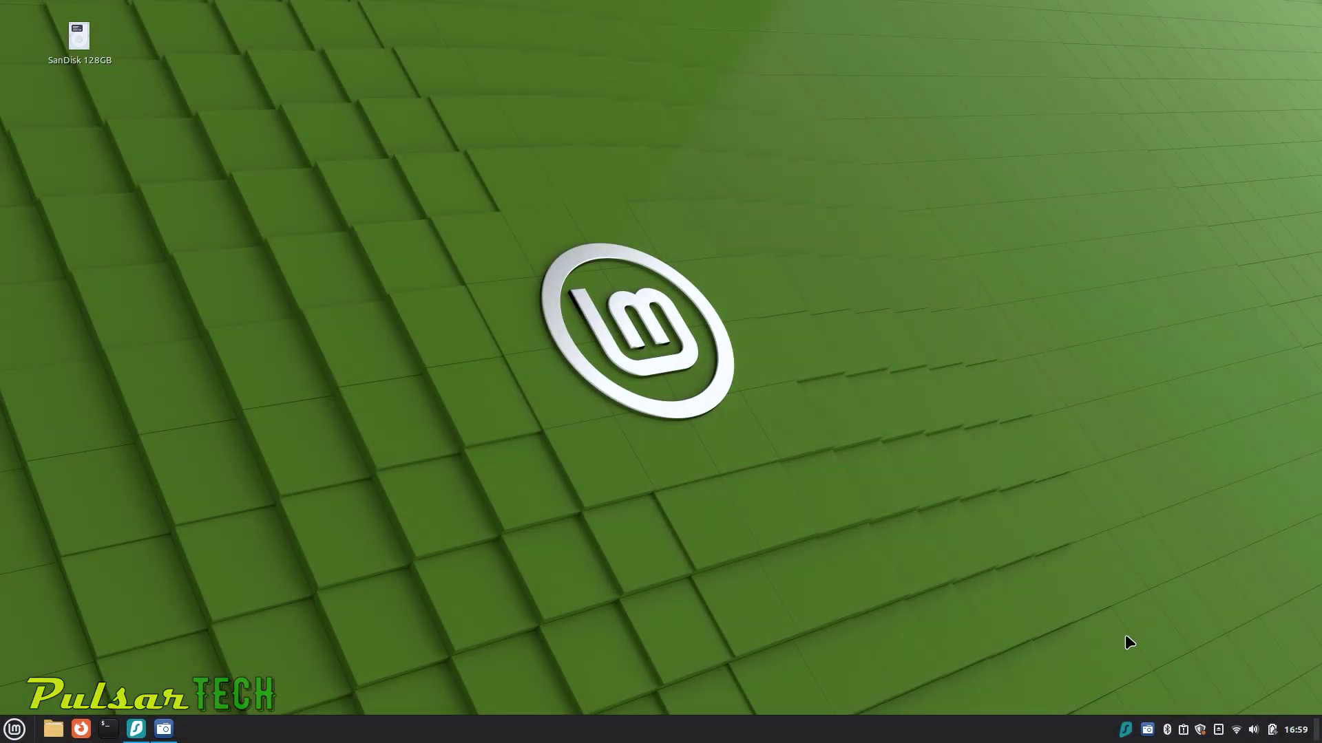
left_click(1201, 731)
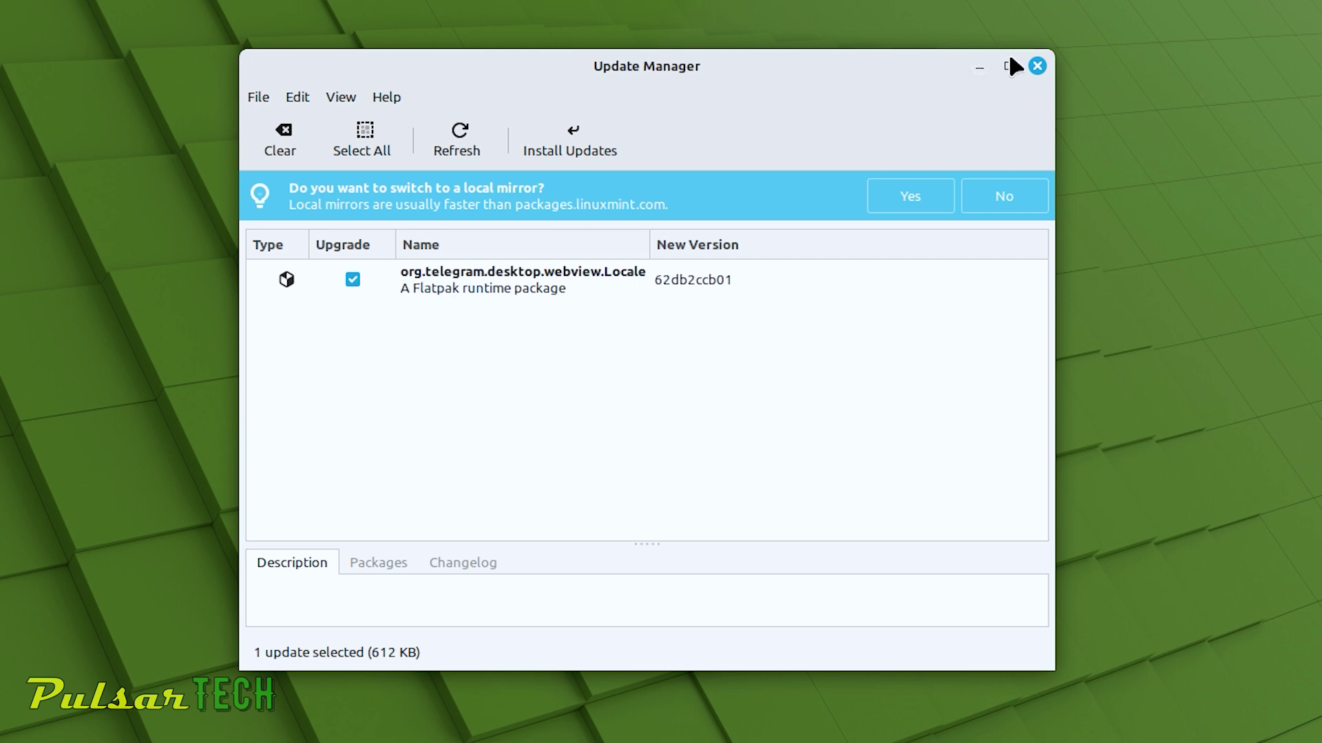
left_click(1037, 66)
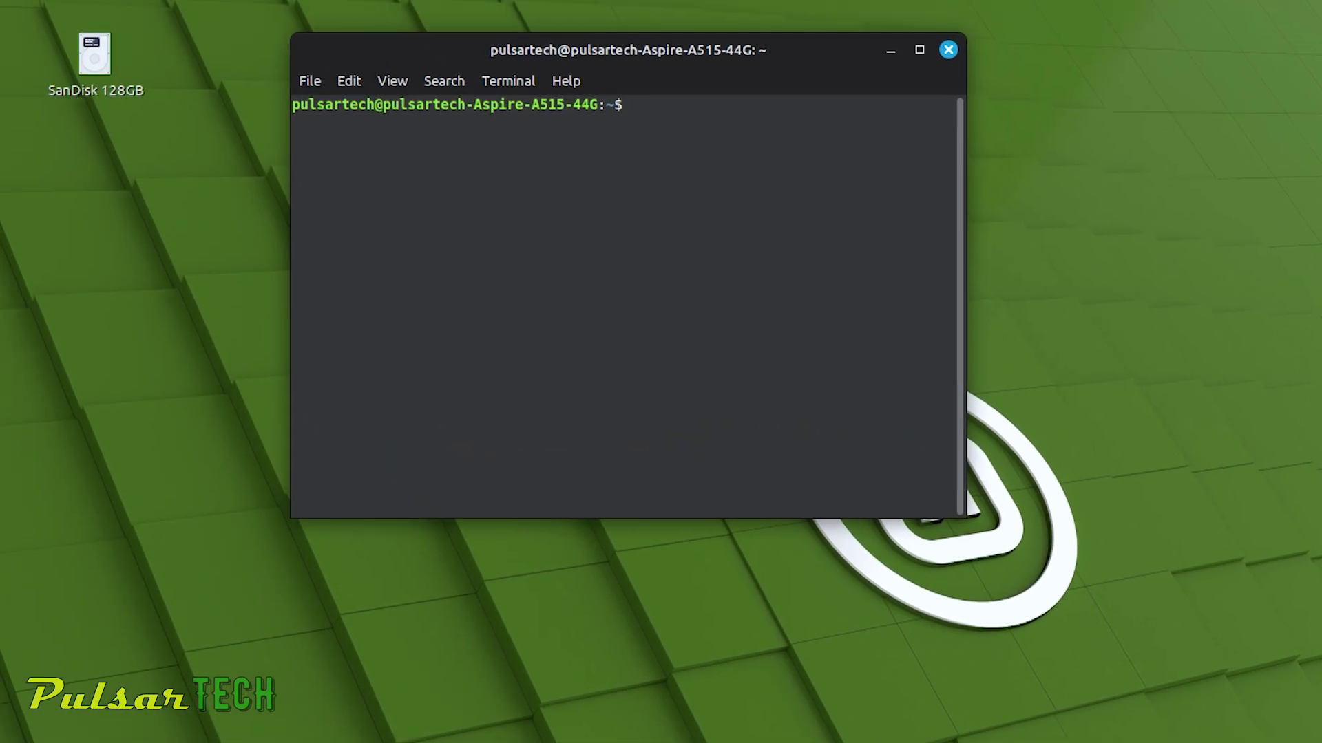
- Run "sudo apt update" in the Terminal with the account password
type("sudo apt update")
key("Return")
type("********")
key("Return")
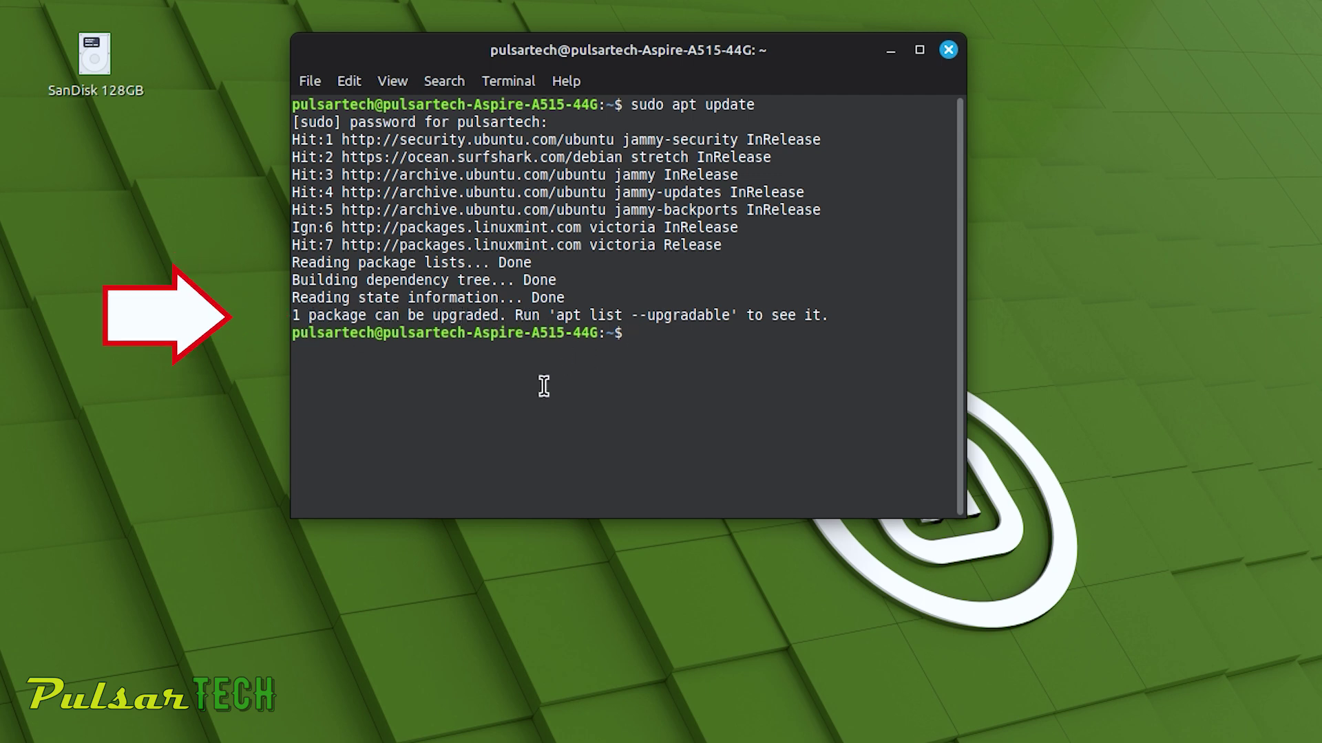
- Run "apt list --upgradable" and briefly highlight the name of the listed package
type("apt list --upgradable")
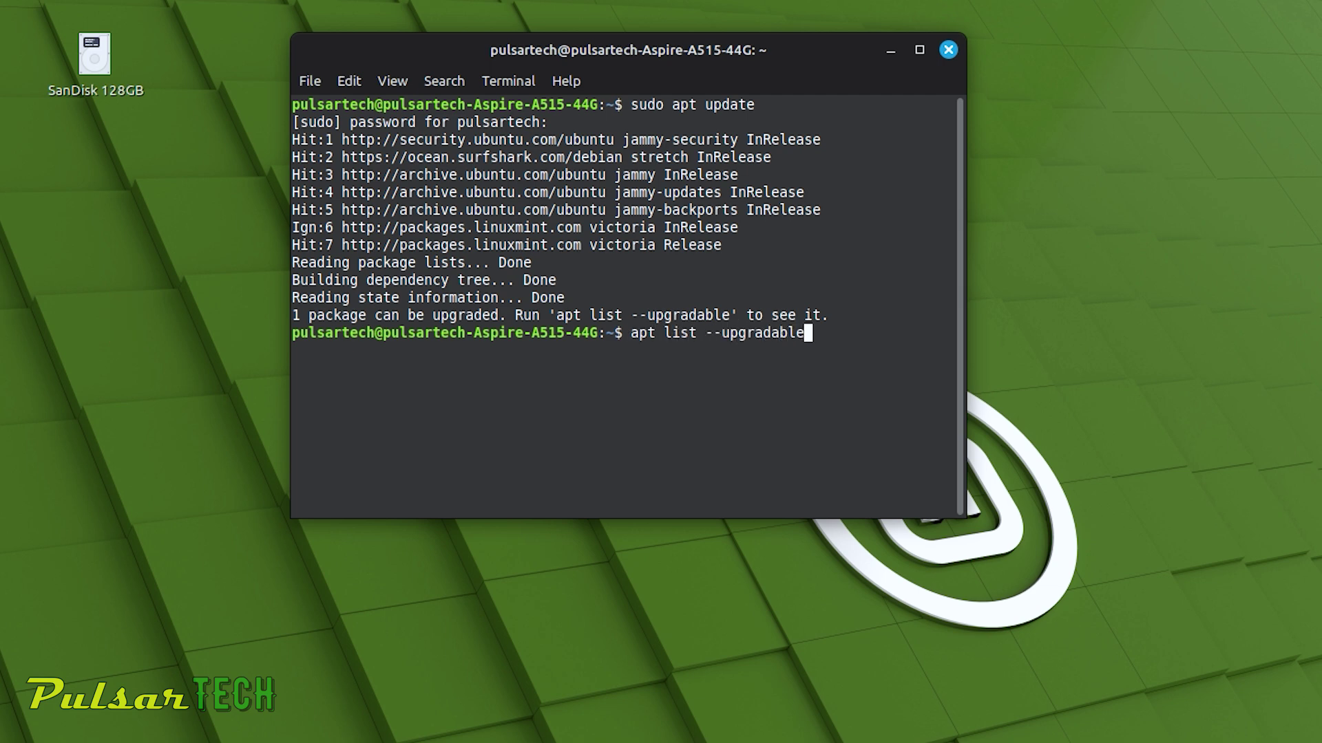
key("Return")
left_click_drag(292, 369, 448, 363)
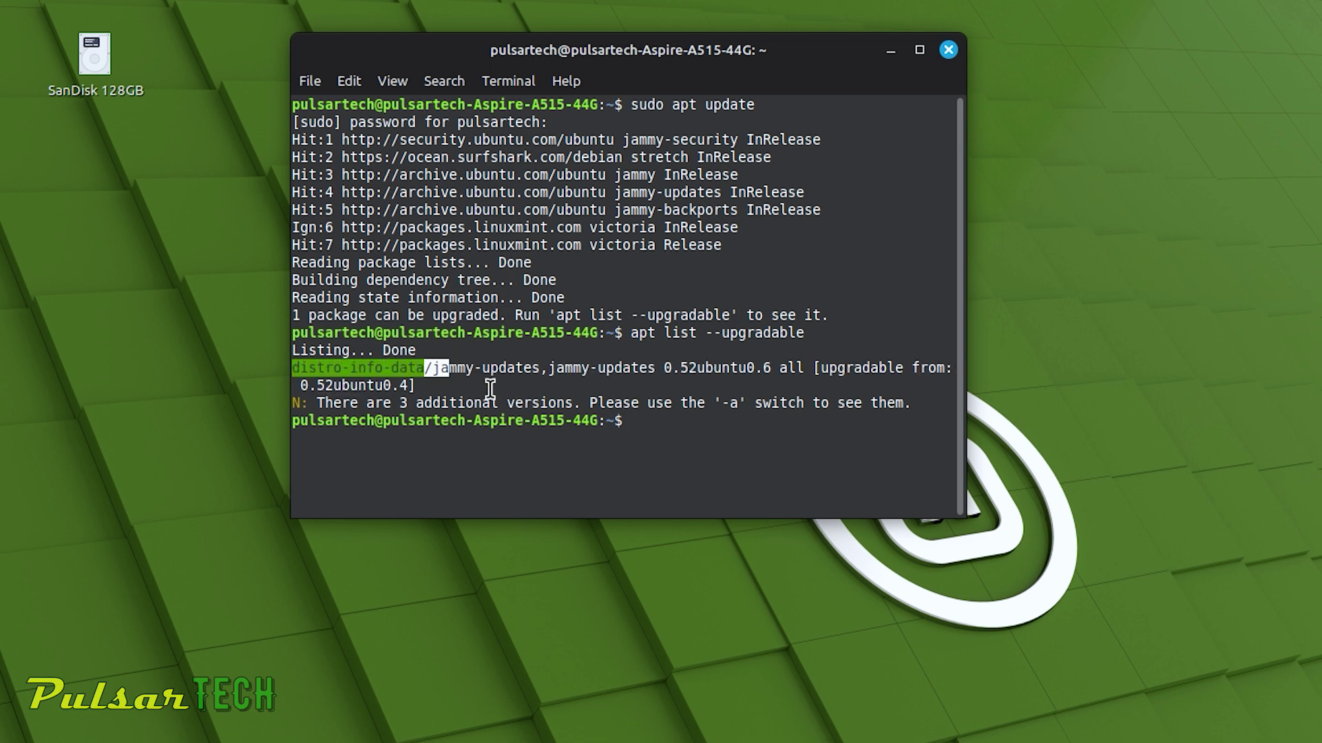
left_click(751, 392)
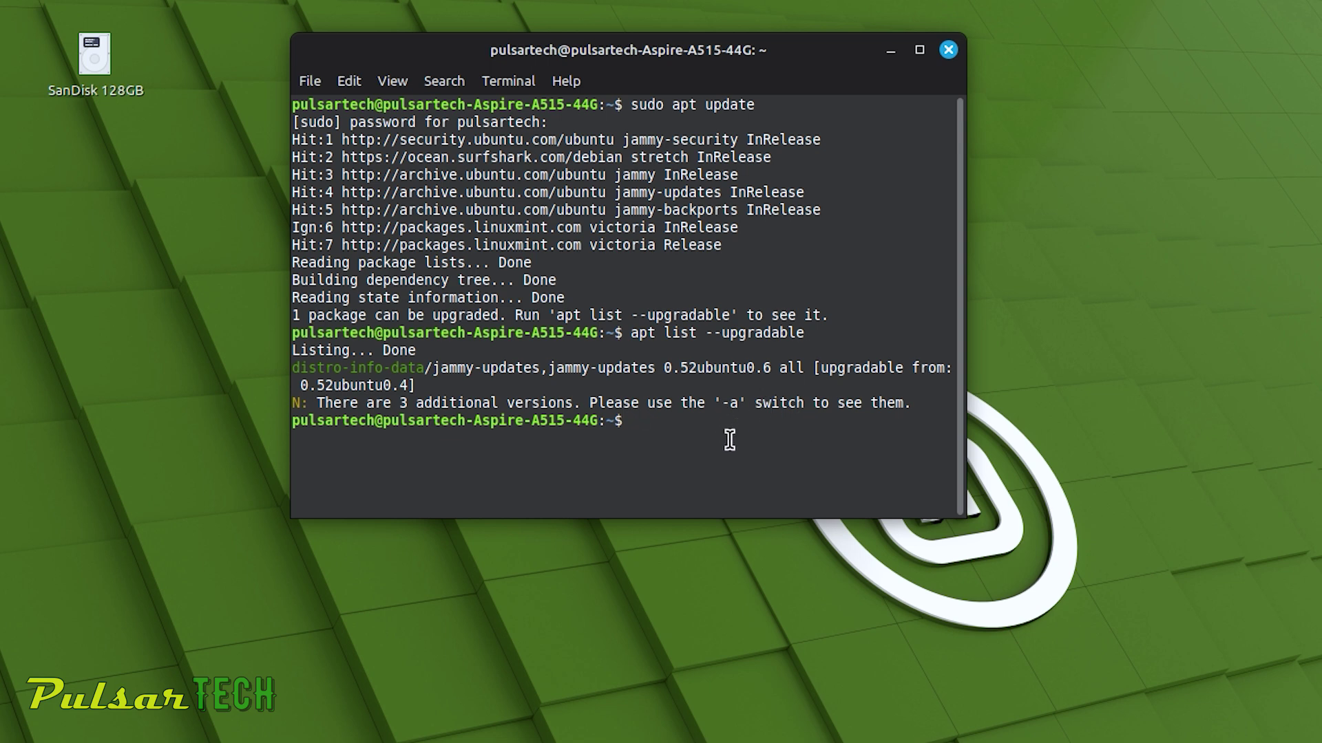
- Run "sudo apt upgrade" and close the Terminal
type("sudo apt upgrade")
key("Return")
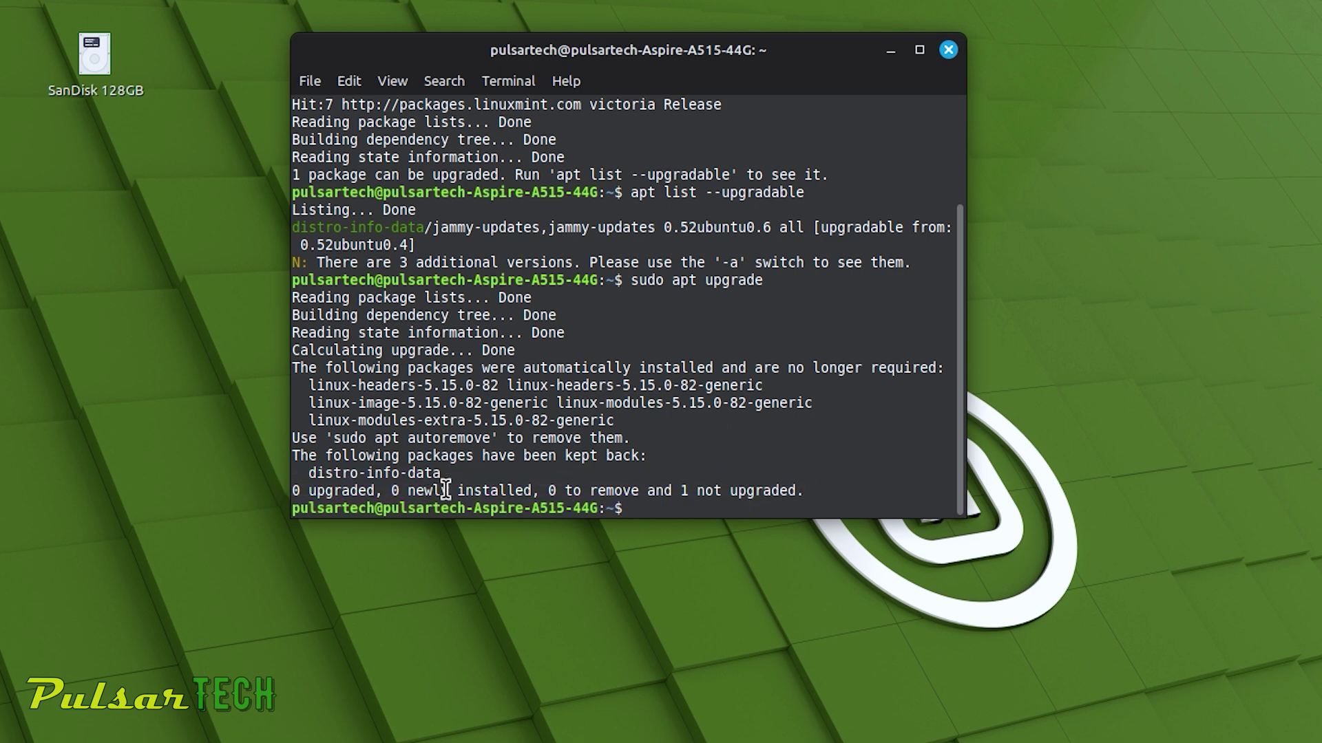
left_click(948, 51)
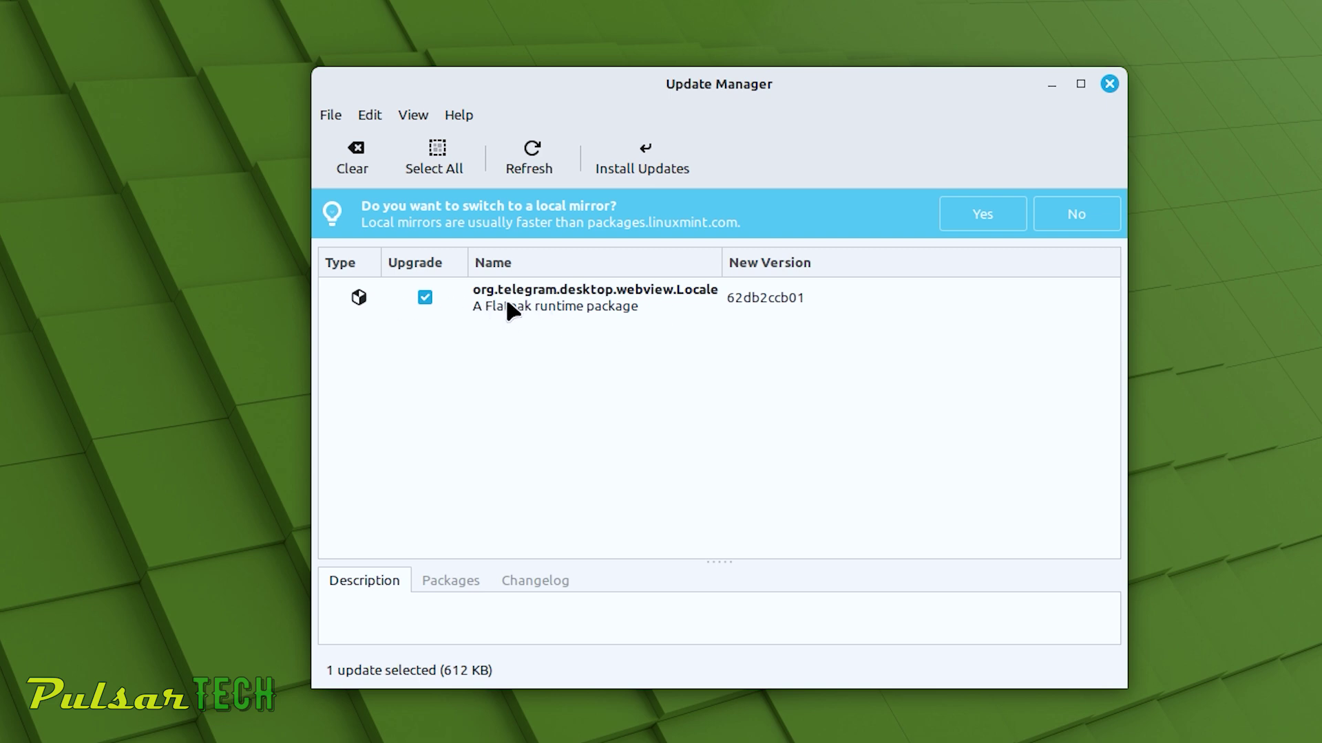
- Install the org.telegram.desktop.webview.Locale Flatpak update in the Update Manager and close it
left_click(614, 157)
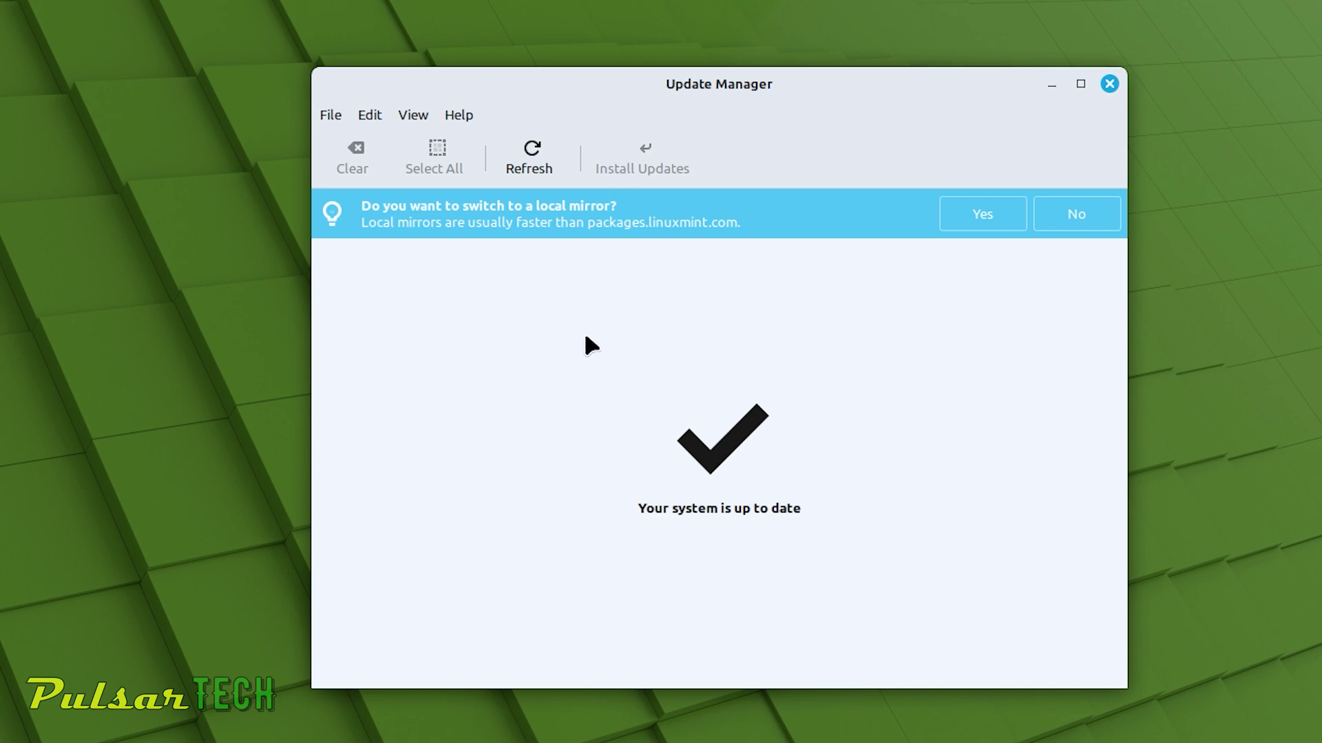
left_click(1109, 84)
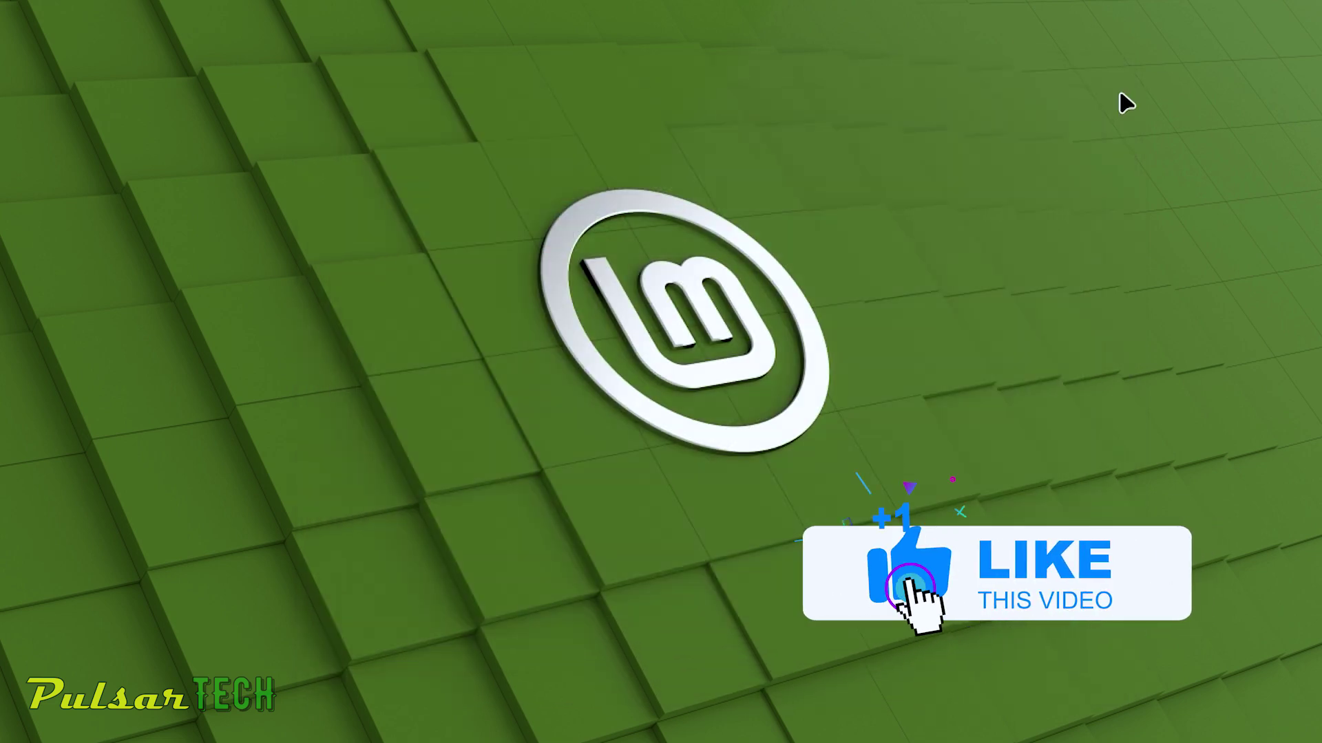